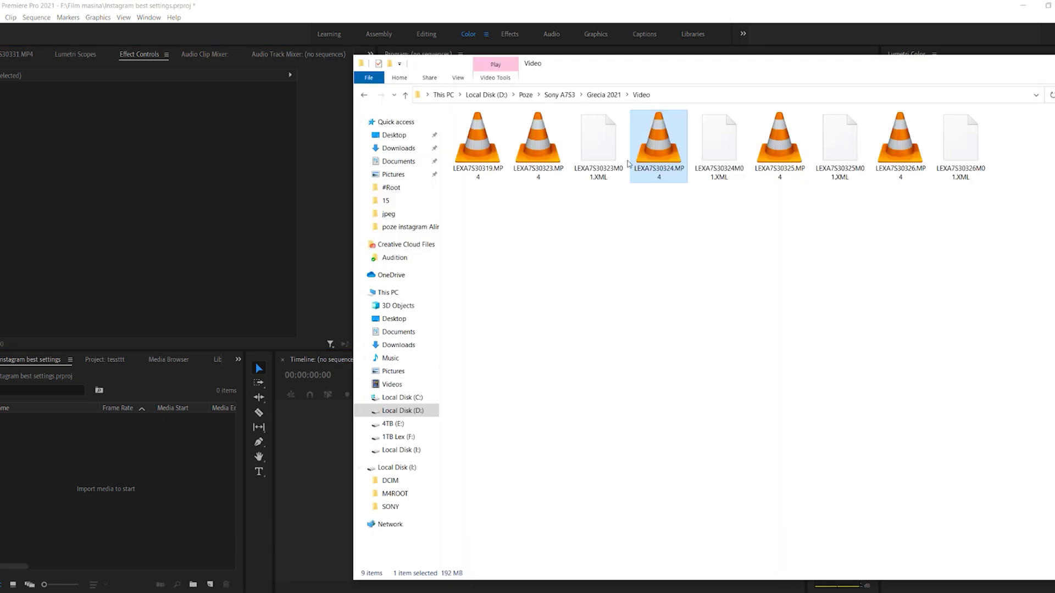
Import LEXA7S30324.MP4 into the project by dragging it from File Explorer into the Project panel.
drag(628, 164, 94, 454)
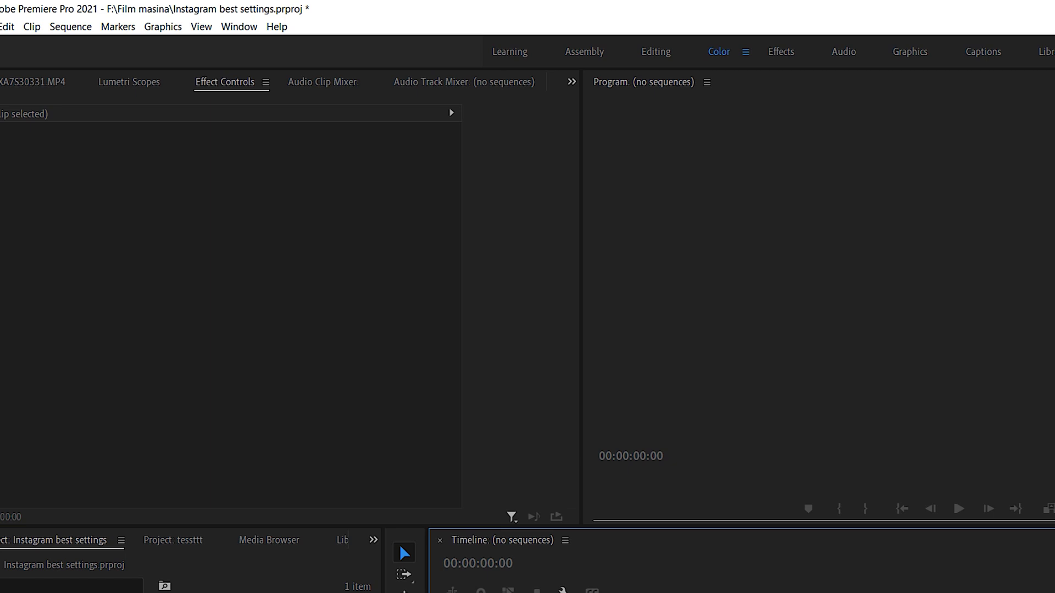
key(alt+f)
Start a new sequence and compare the Custom presets, settling on IGTV Horizontal (1920×1080, 23.976 fps).
mouse_move(7, 44)
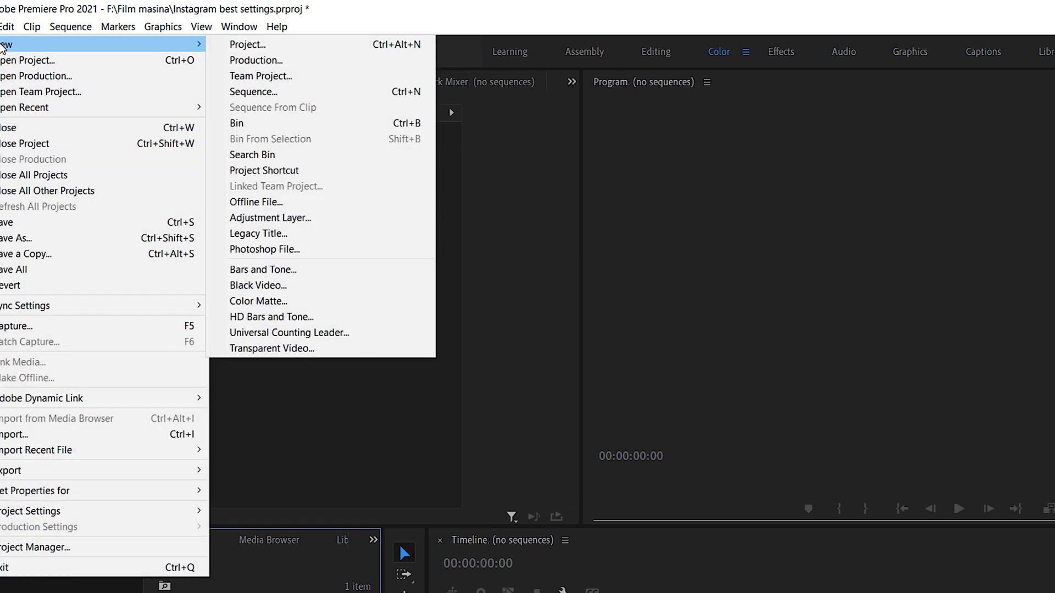
click(292, 99)
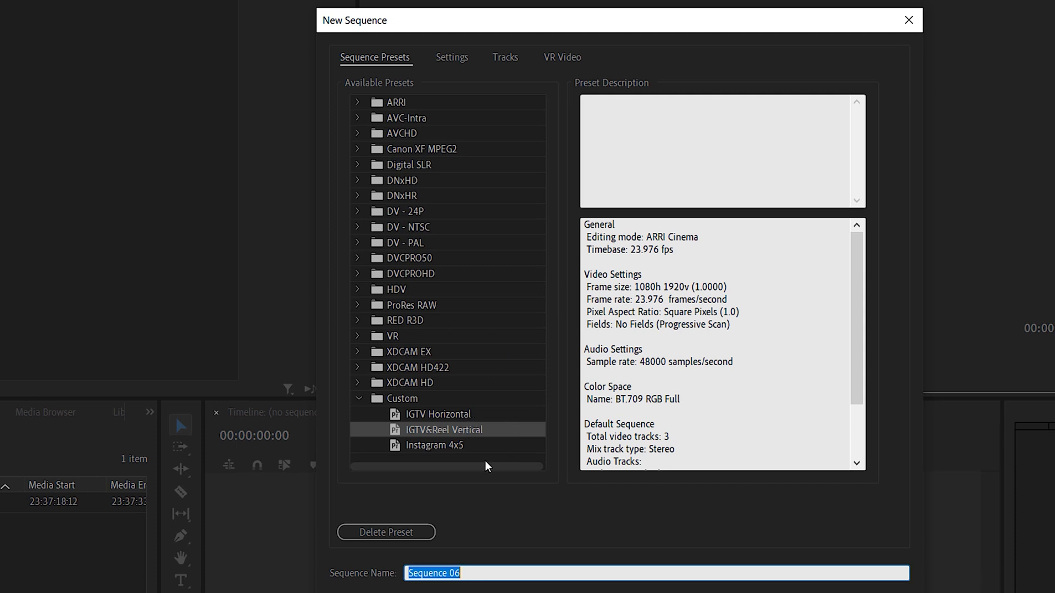
click(424, 416)
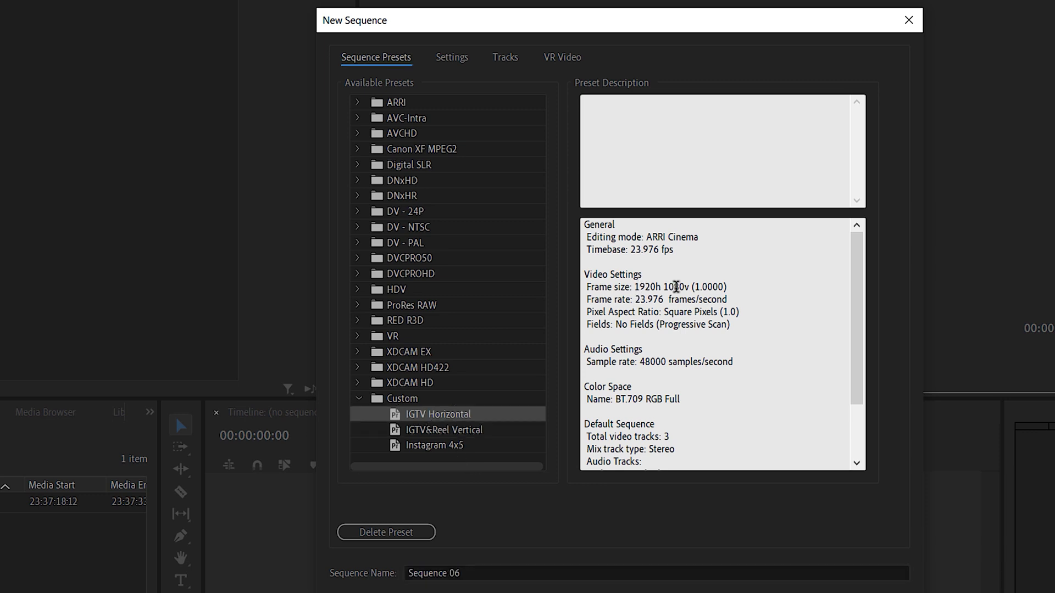
click(420, 434)
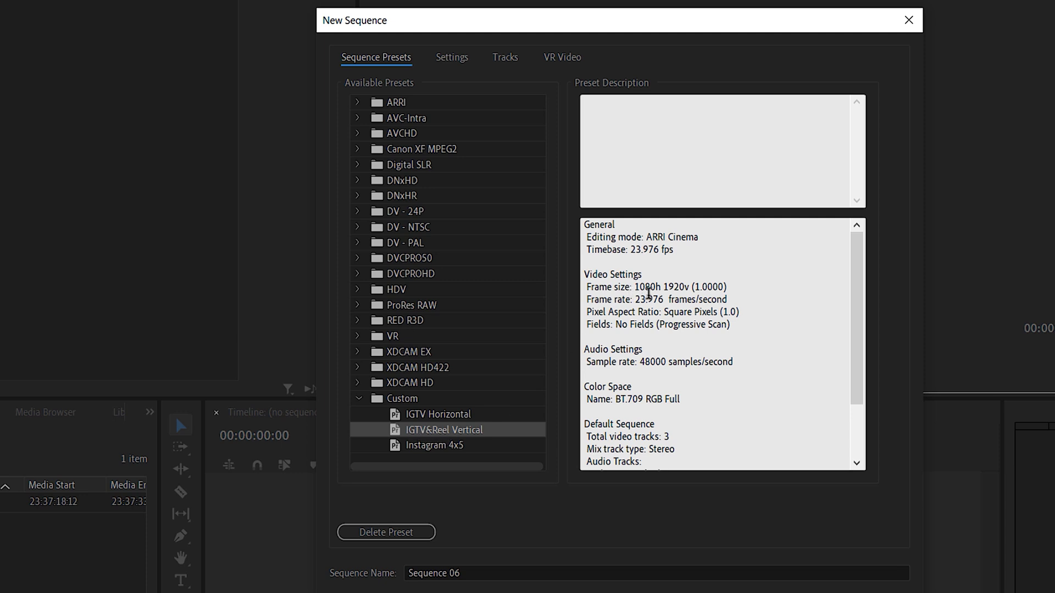
click(439, 448)
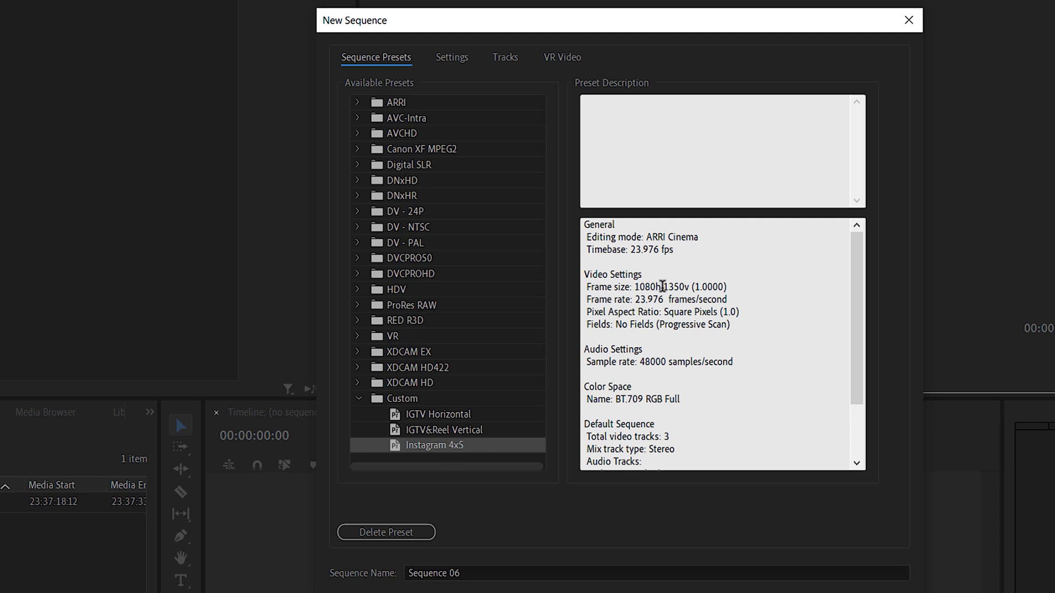
click(468, 420)
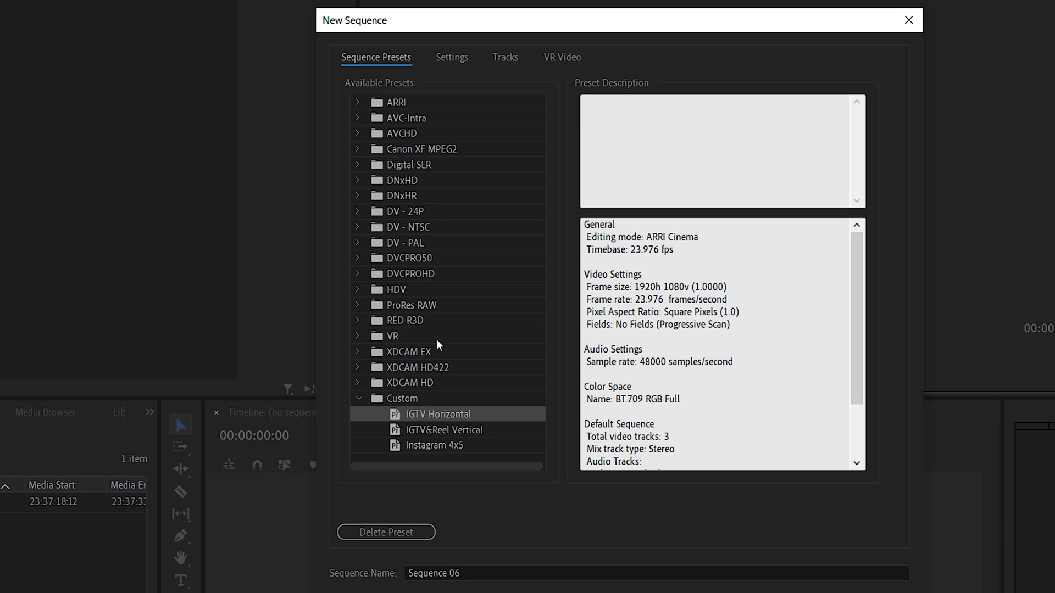
click(453, 60)
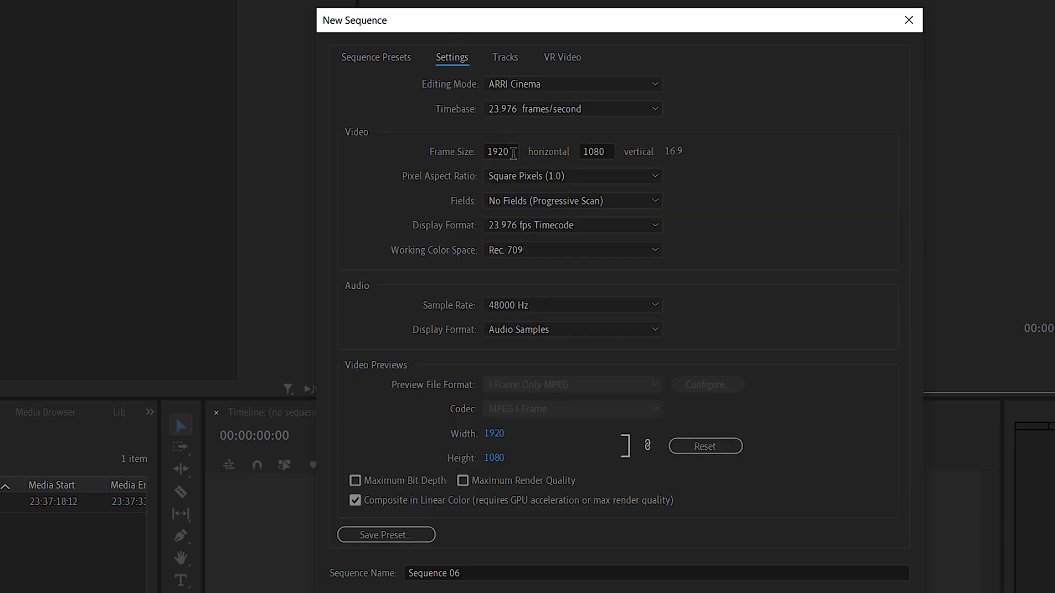
Review the IGTV Horizontal settings: 1920×1080 frame size, keeping the 23.976 fps timebase.
click(386, 61)
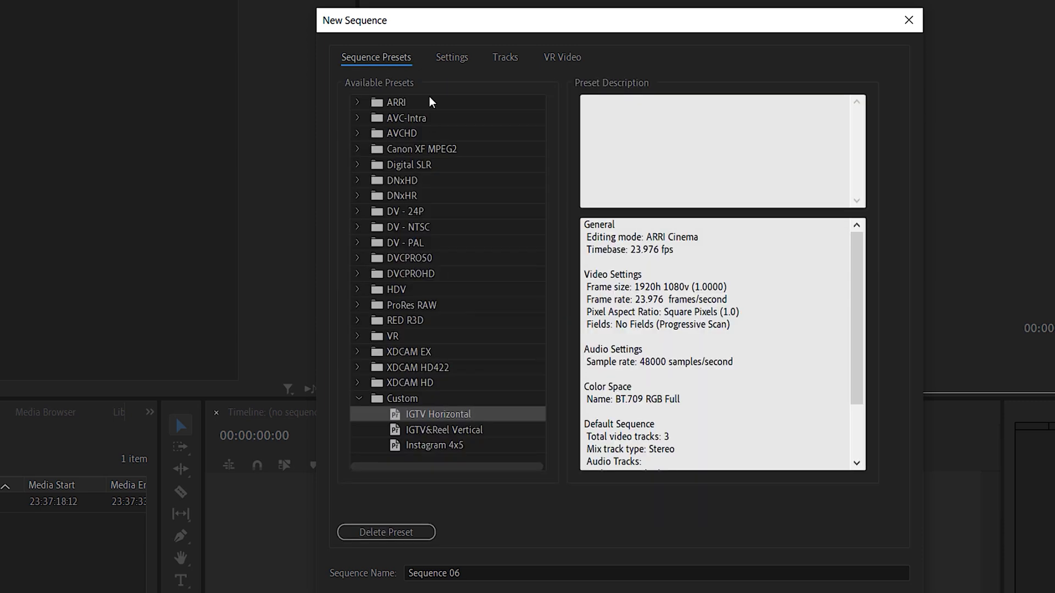
click(454, 65)
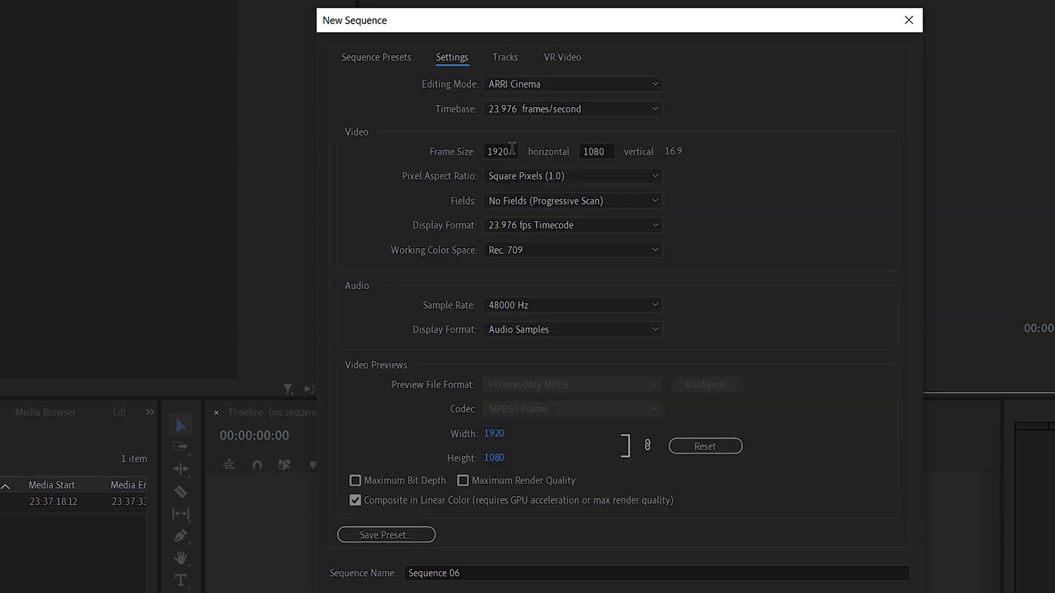
drag(512, 149, 492, 149)
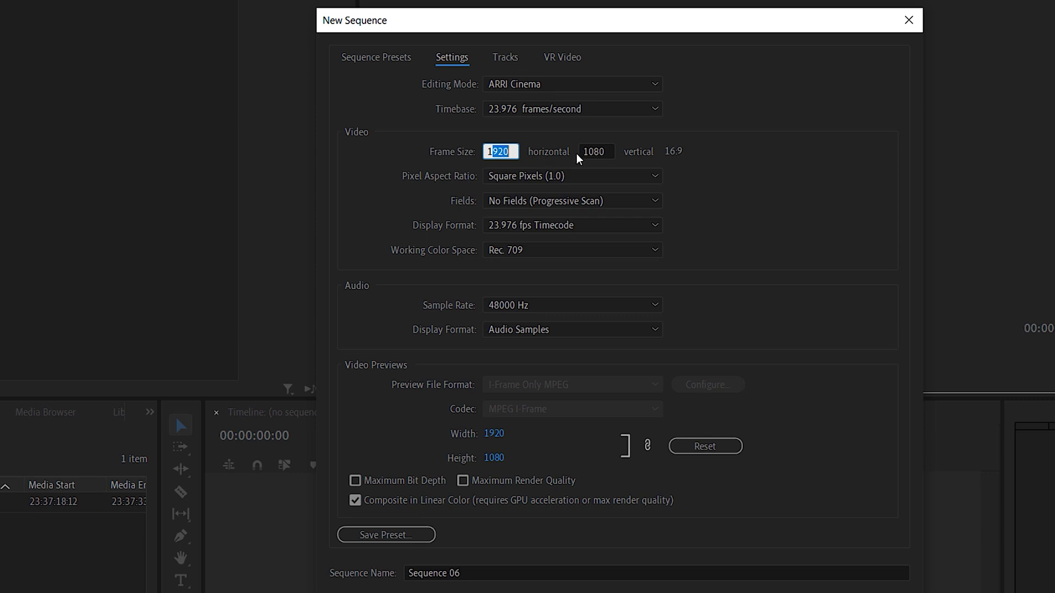
click(587, 149)
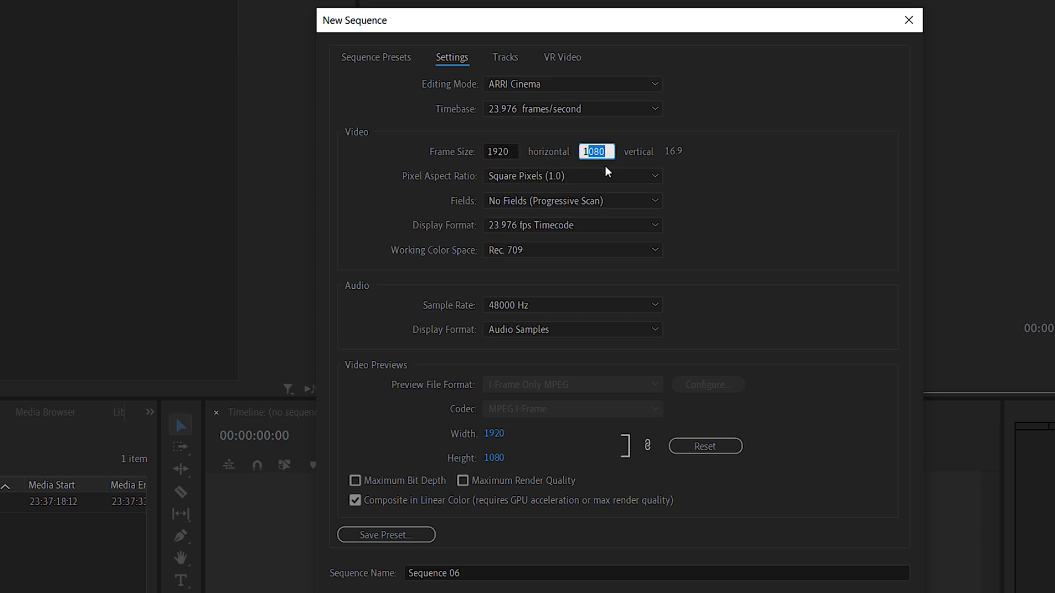
click(799, 274)
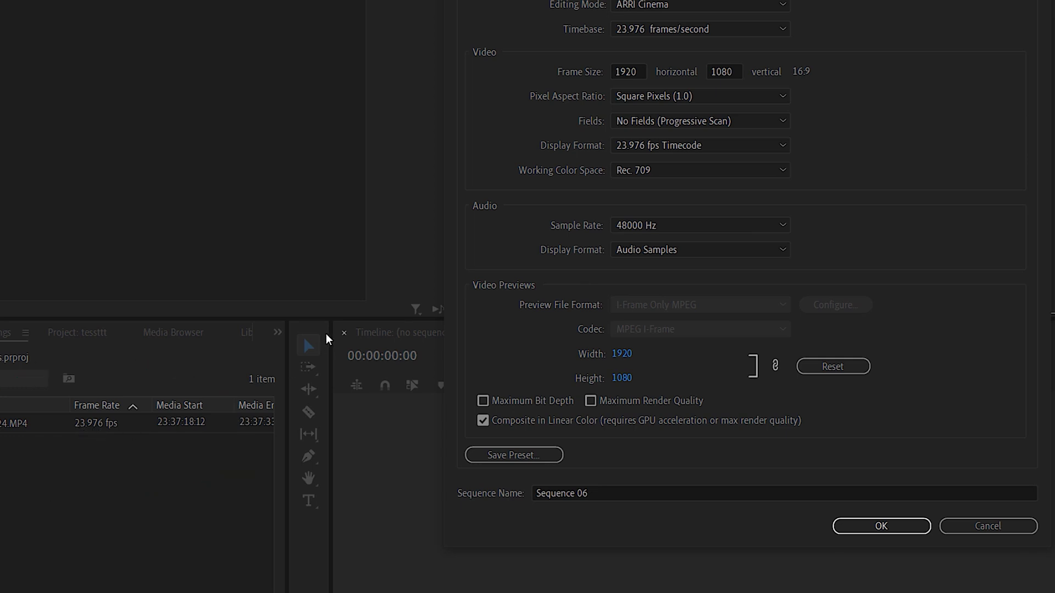
click(751, 28)
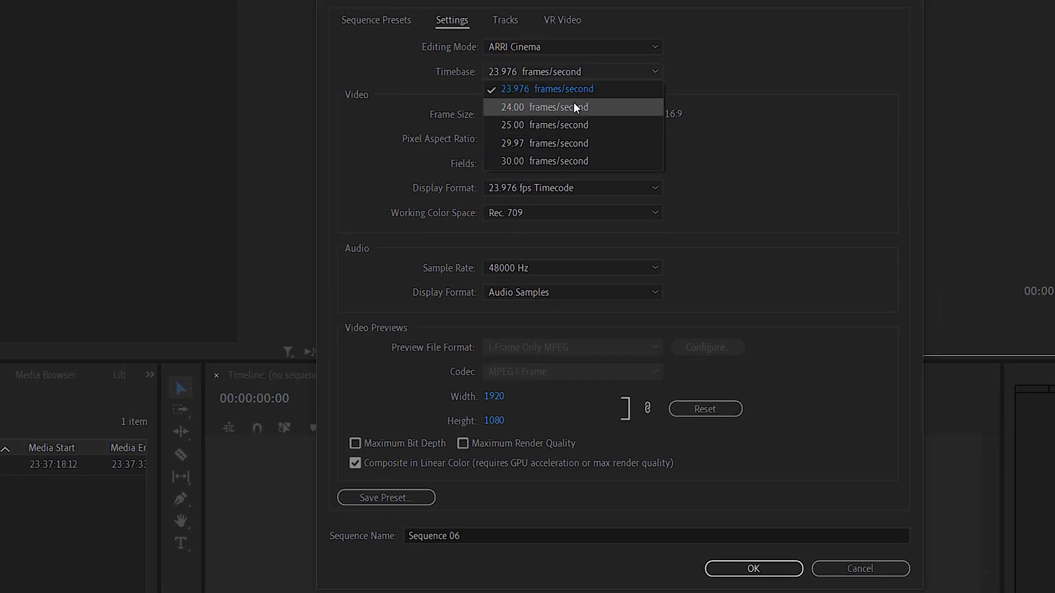
click(744, 80)
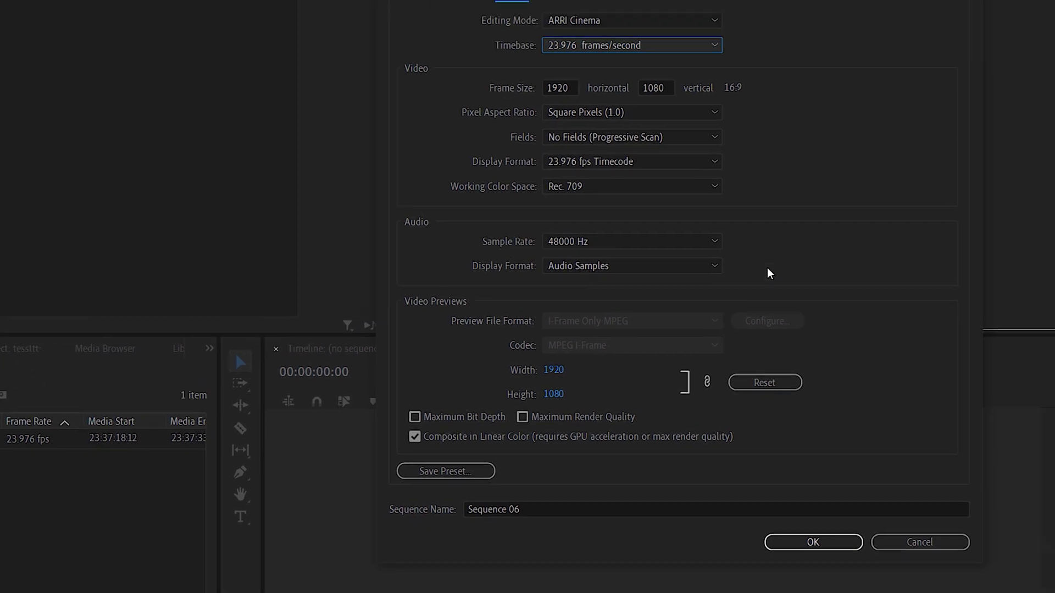
mouse_move(666, 2)
mouse_down()
mouse_move(630, 9)
mouse_move(665, 10)
mouse_up()
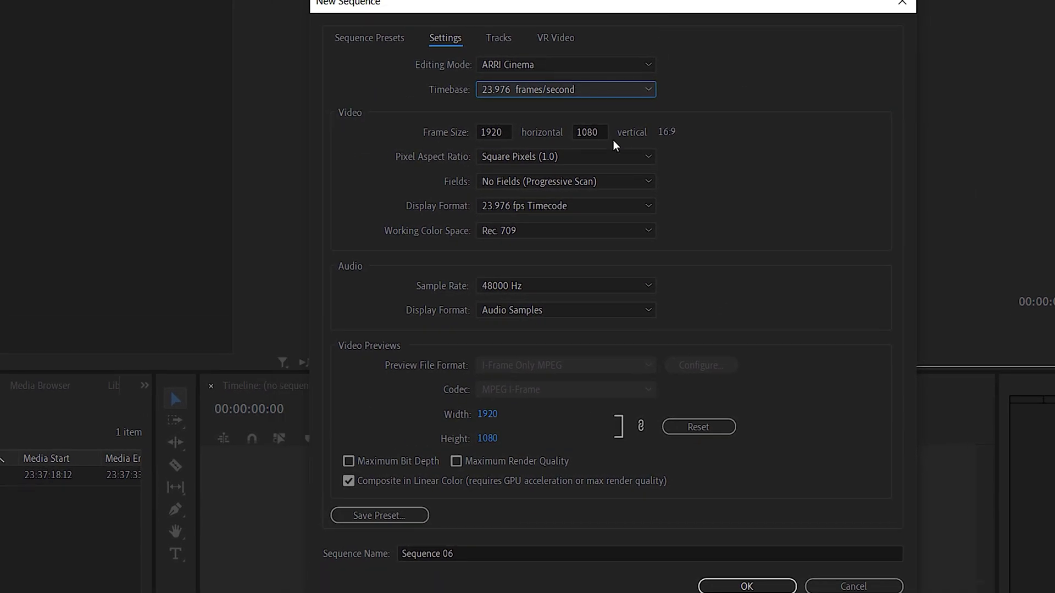
click(376, 43)
Check the IGTV&Reel Vertical preset's 1080×1920 settings, cancelling the Save Preset dialog without saving.
click(444, 412)
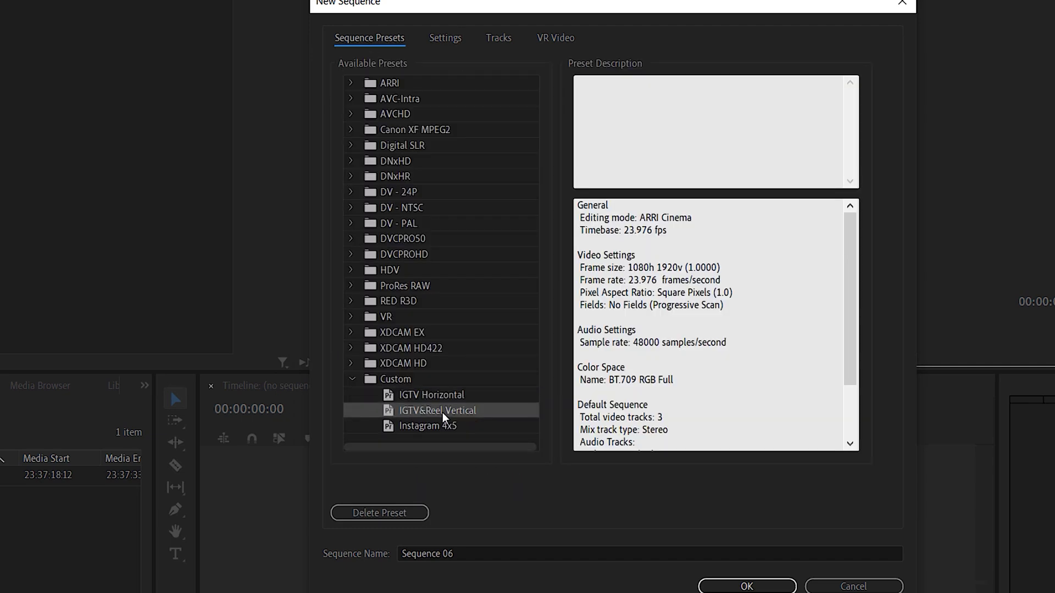
click(447, 41)
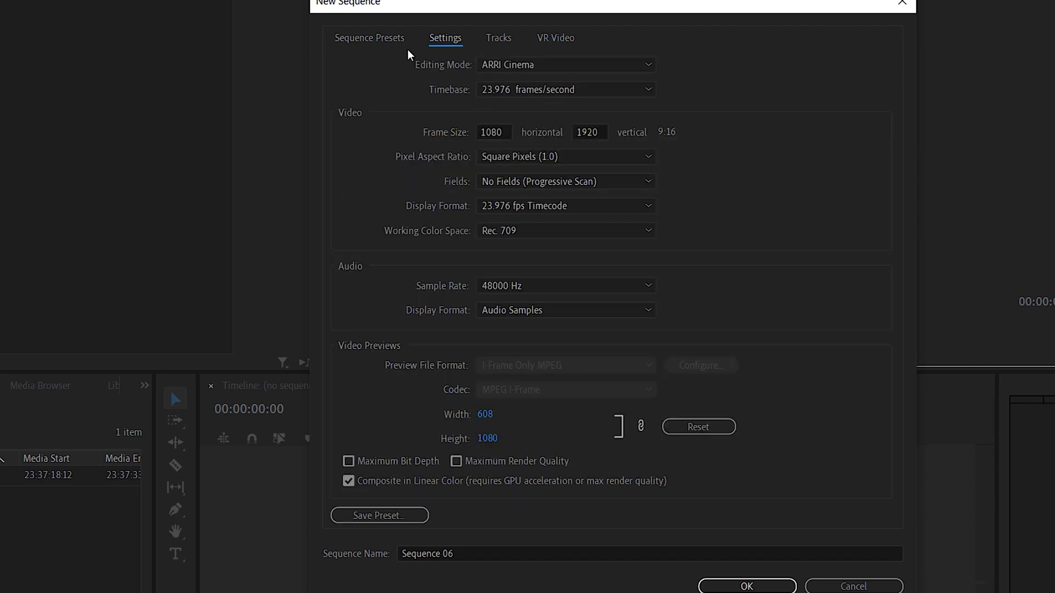
click(379, 42)
click(456, 44)
click(378, 517)
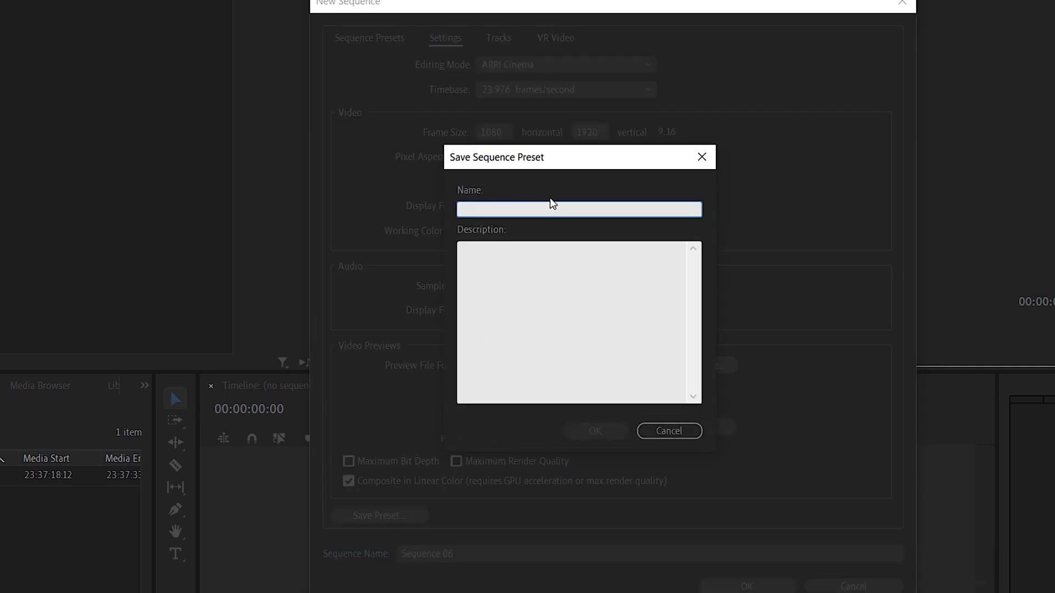
click(702, 159)
click(370, 37)
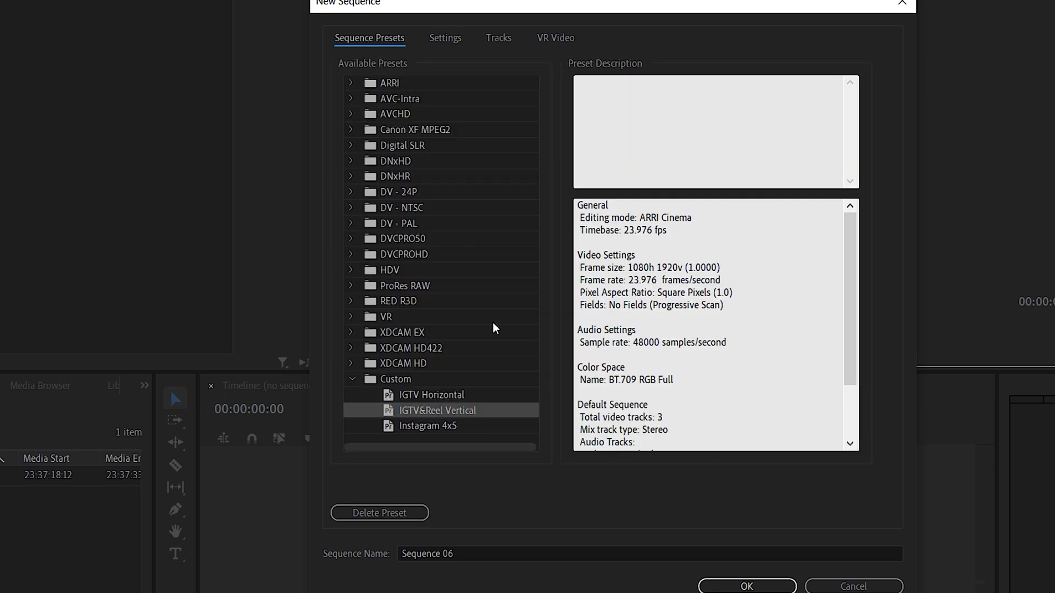
Select the Instagram 4x5 preset and confirm its 1080×1350 frame size unchanged.
click(441, 428)
click(448, 41)
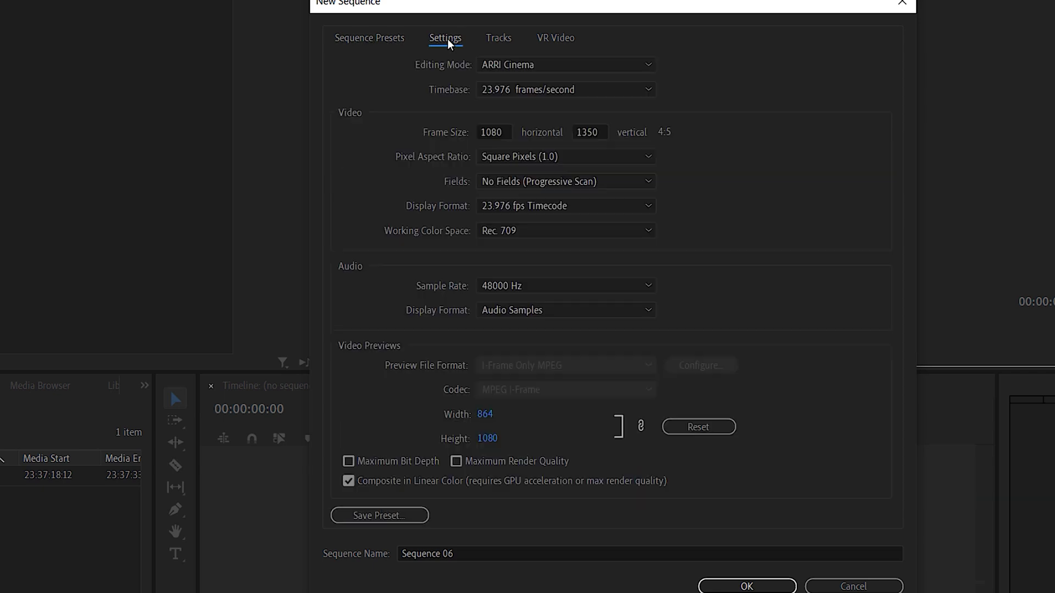
double_click(503, 133)
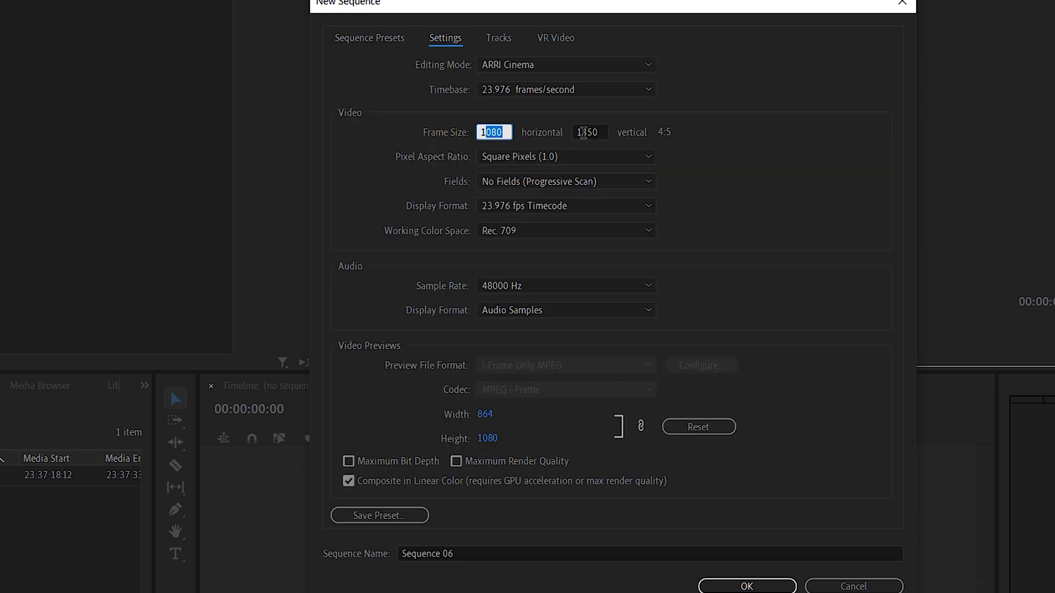
drag(581, 132, 601, 132)
click(541, 115)
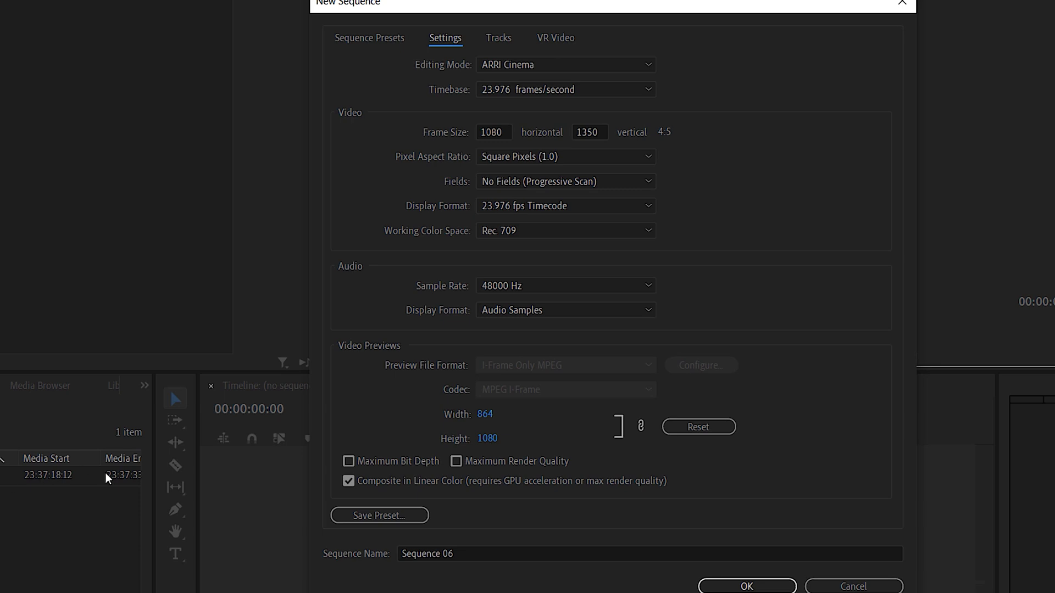
click(371, 40)
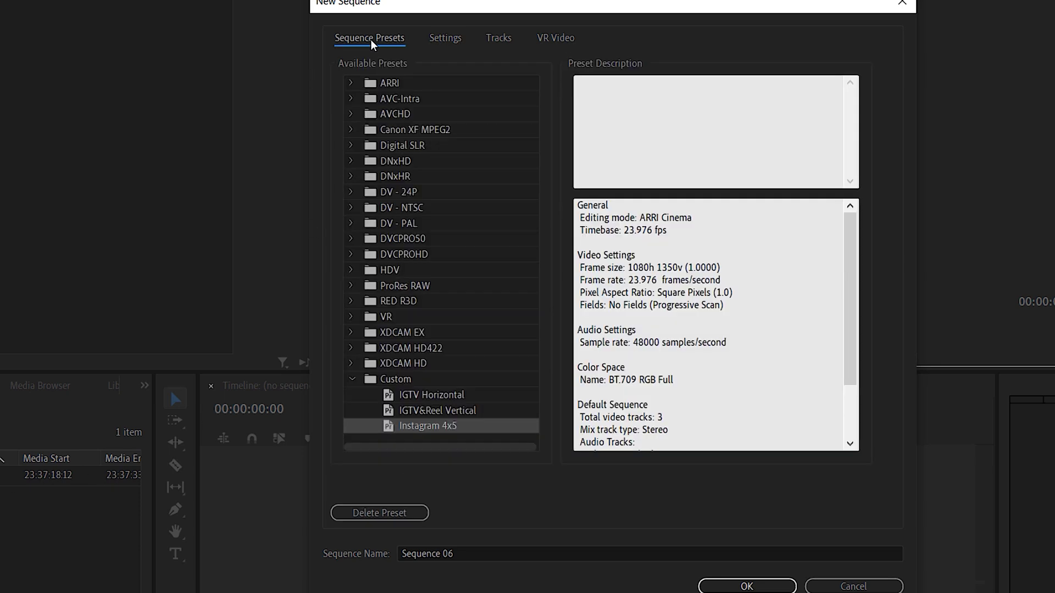
Create the IGTV&Reel Vertical sequence, add LEXA7S30324.MP4, and keep the existing sequence settings.
click(440, 411)
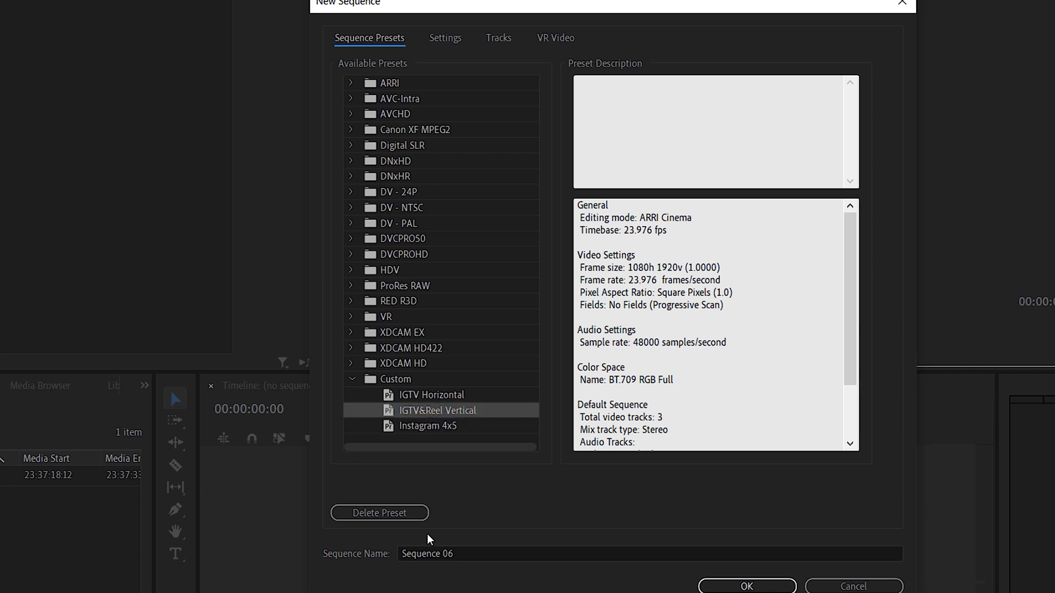
click(748, 587)
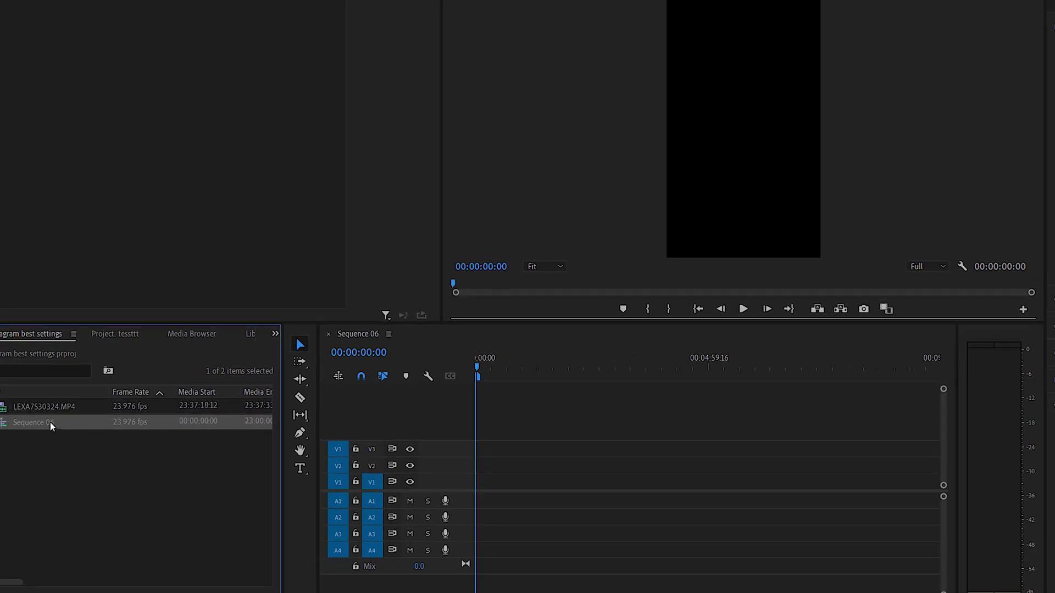
drag(48, 409, 476, 503)
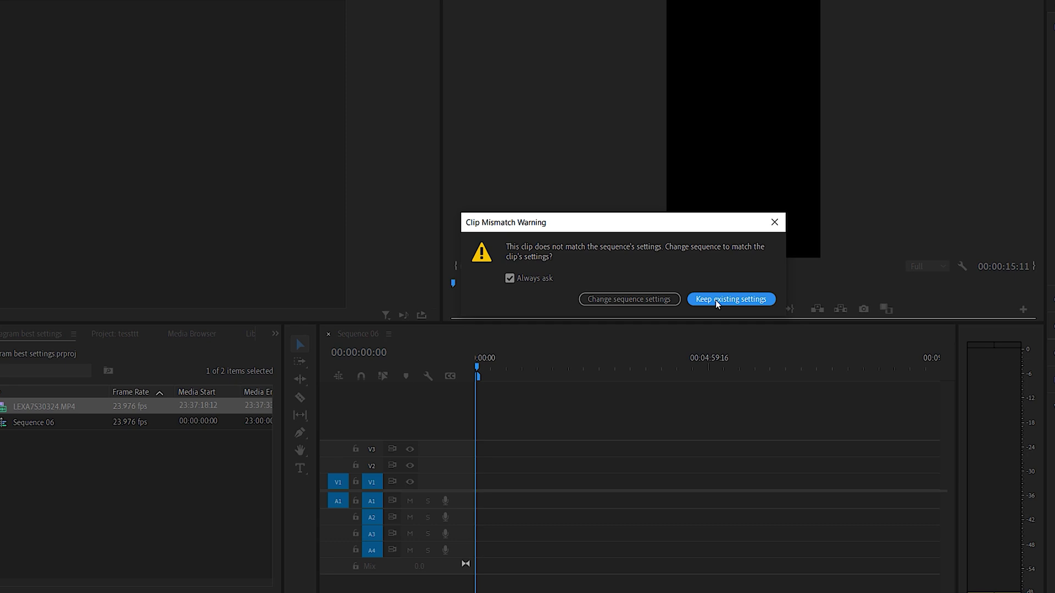
click(736, 300)
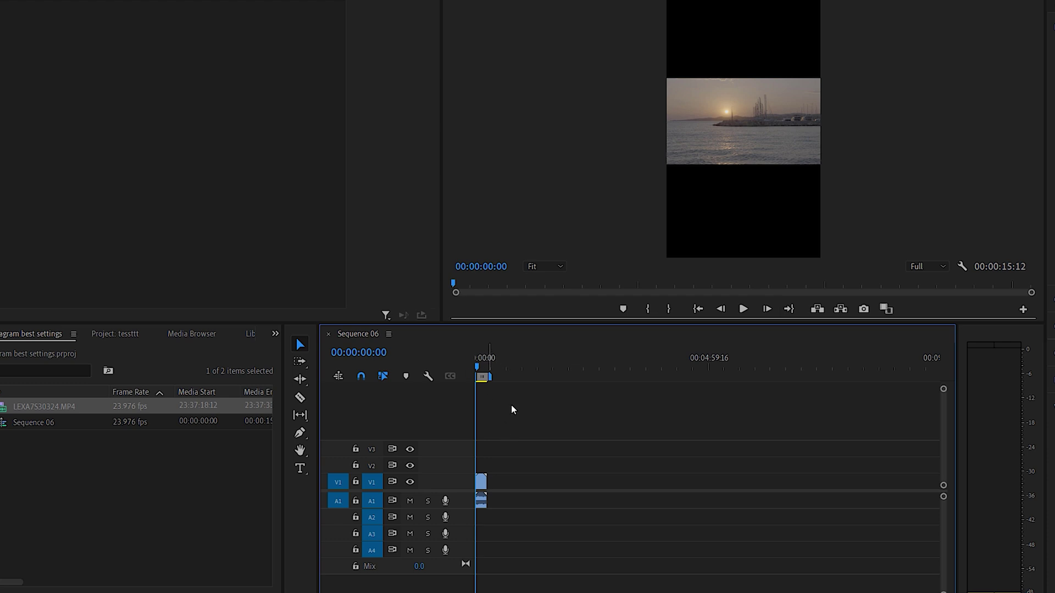
Mute track A1 and set the clip to Scale 90.1 at Position 774, 949.
click(410, 501)
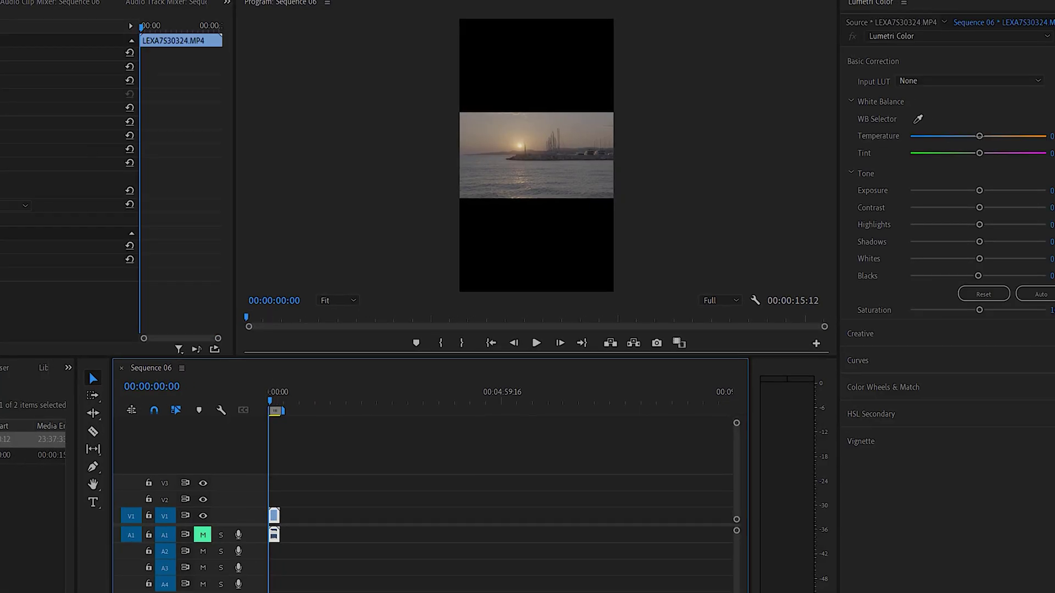
click(209, 123)
text(40.1)
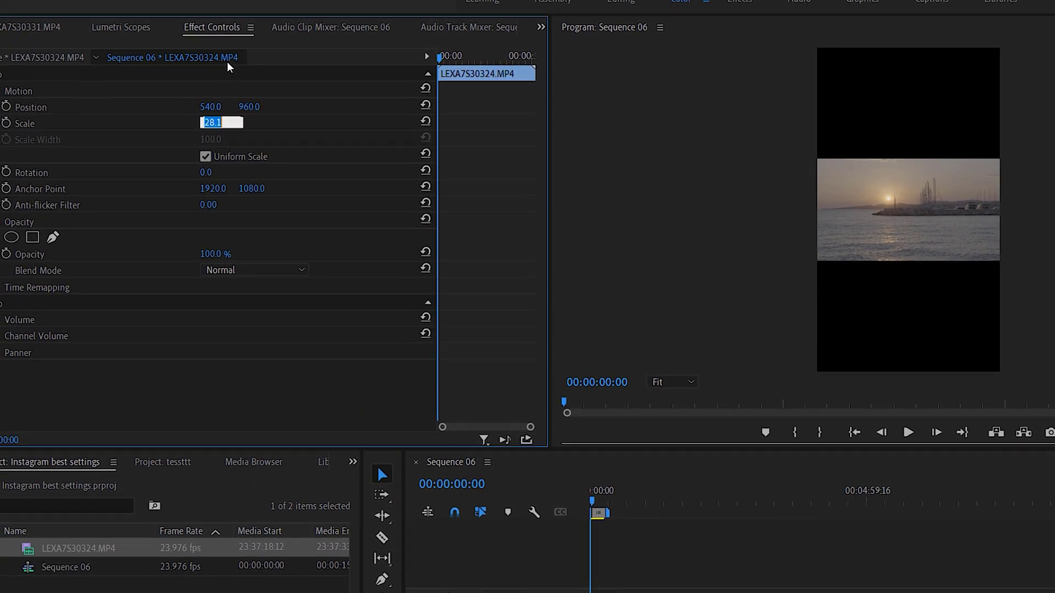
key(Return)
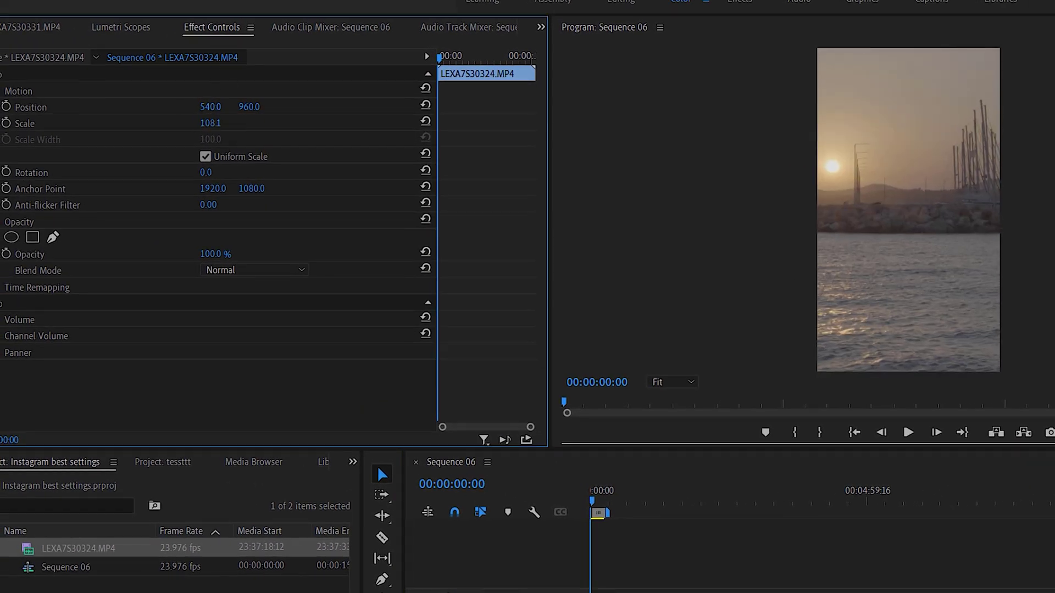
drag(209, 123, 223, 123)
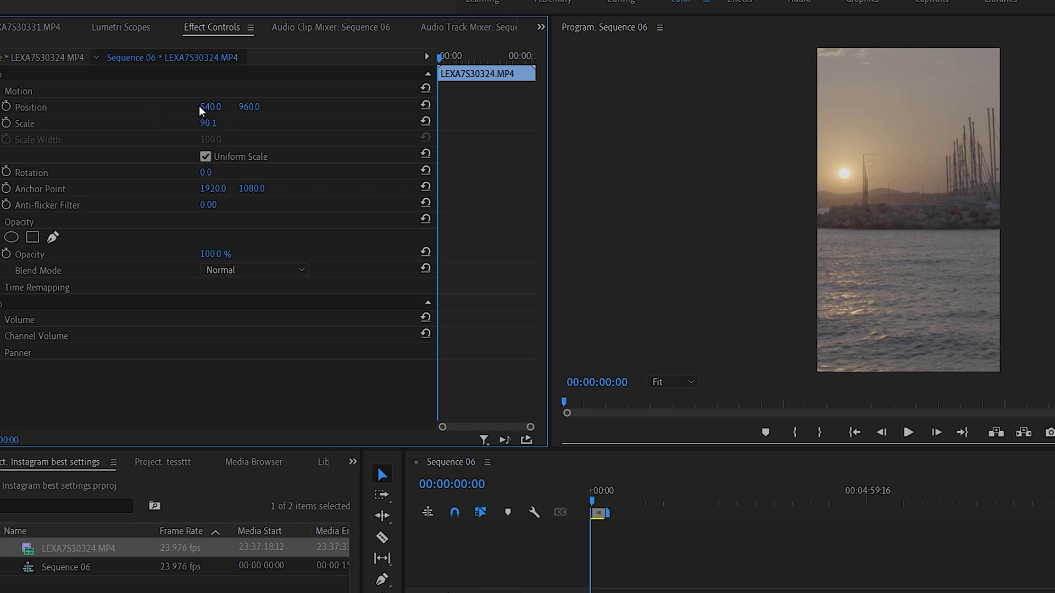
drag(210, 106, 339, 106)
drag(249, 106, 242, 106)
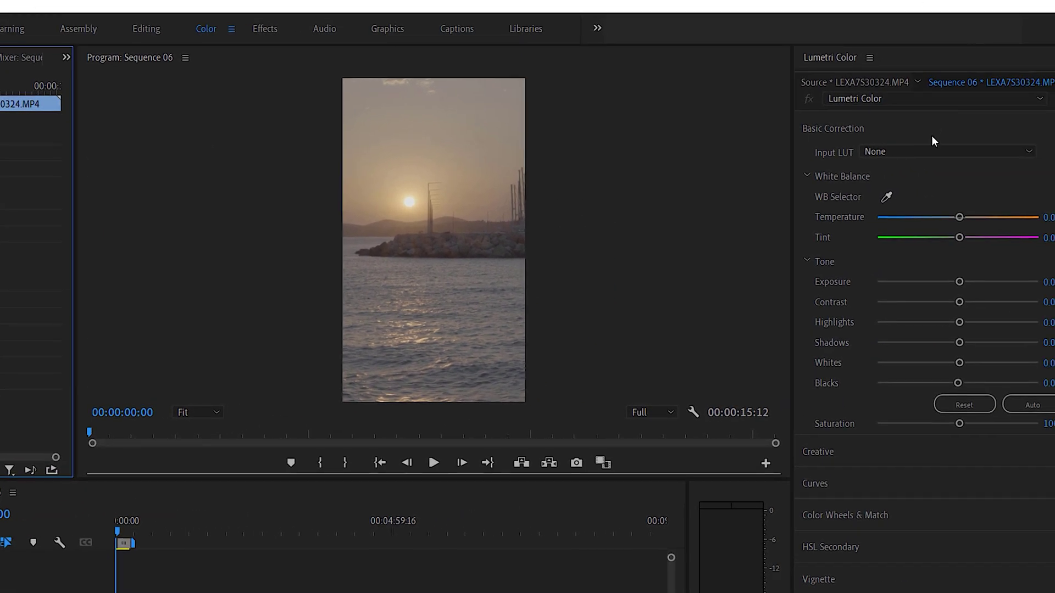
Apply the Neutral_A7s3_G4 input LUT, lower contrast, lift shadows to about 19, and preview from 00:00:05:02.
click(937, 152)
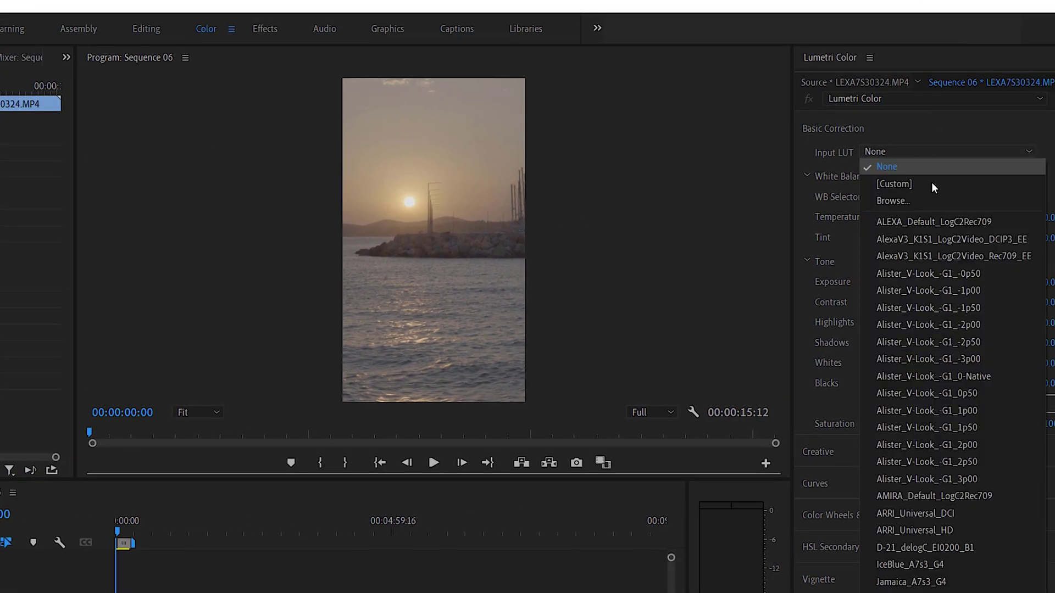
click(906, 591)
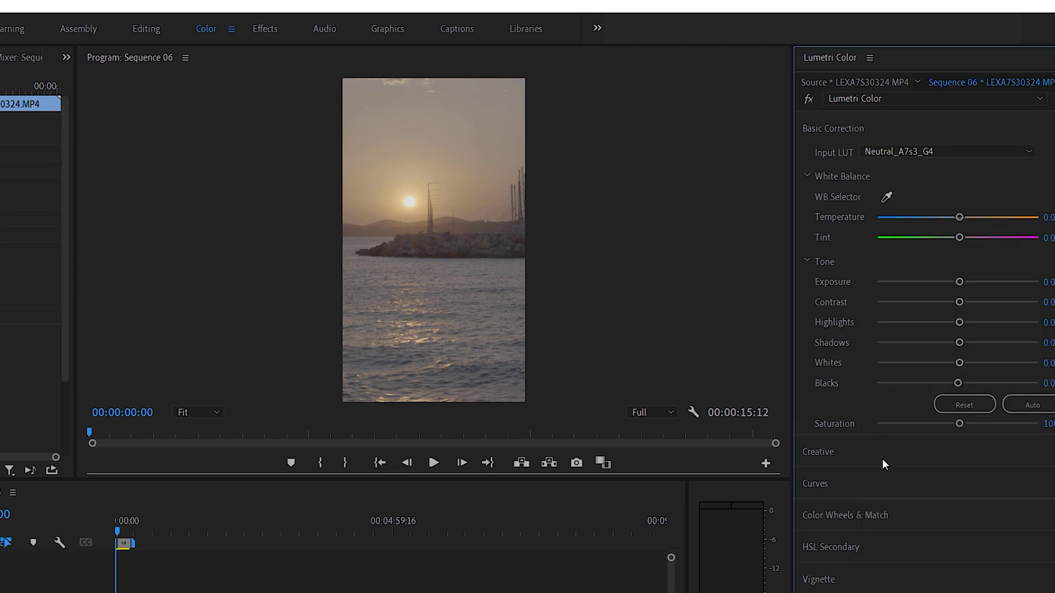
drag(959, 302, 929, 307)
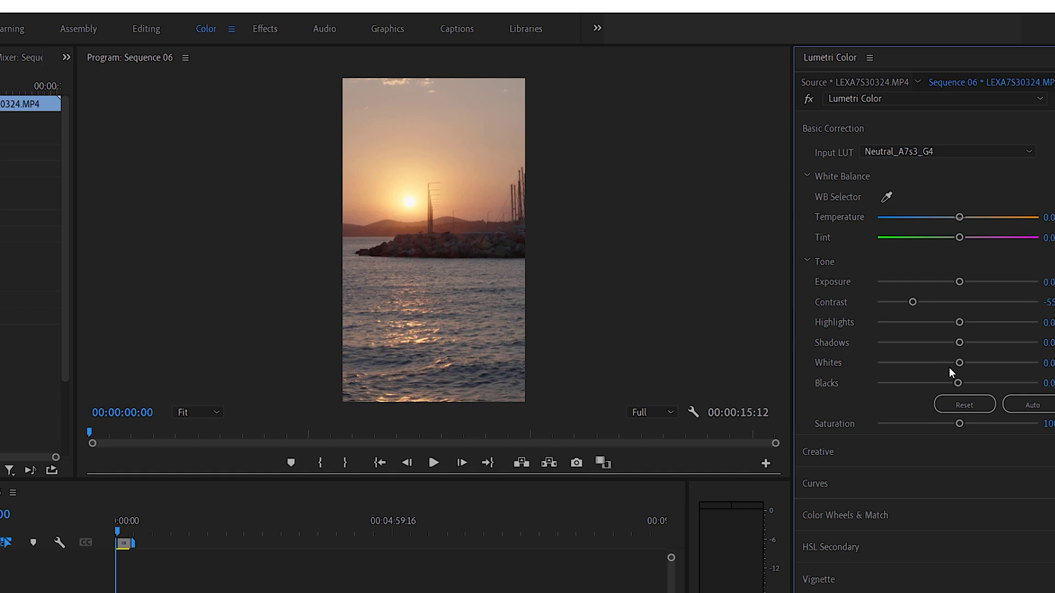
drag(959, 342, 973, 342)
click(120, 530)
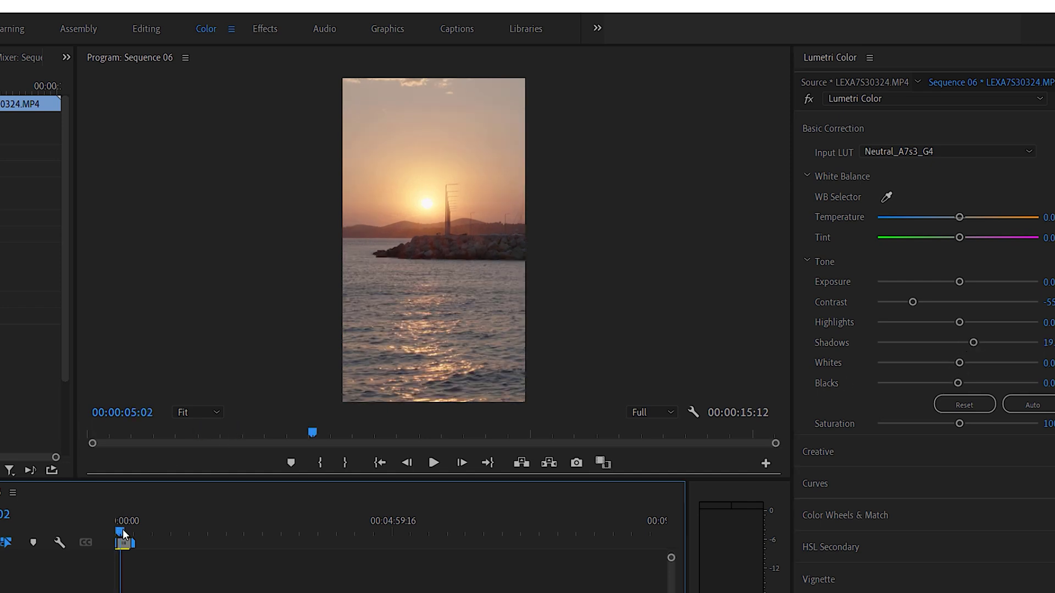
key(space)
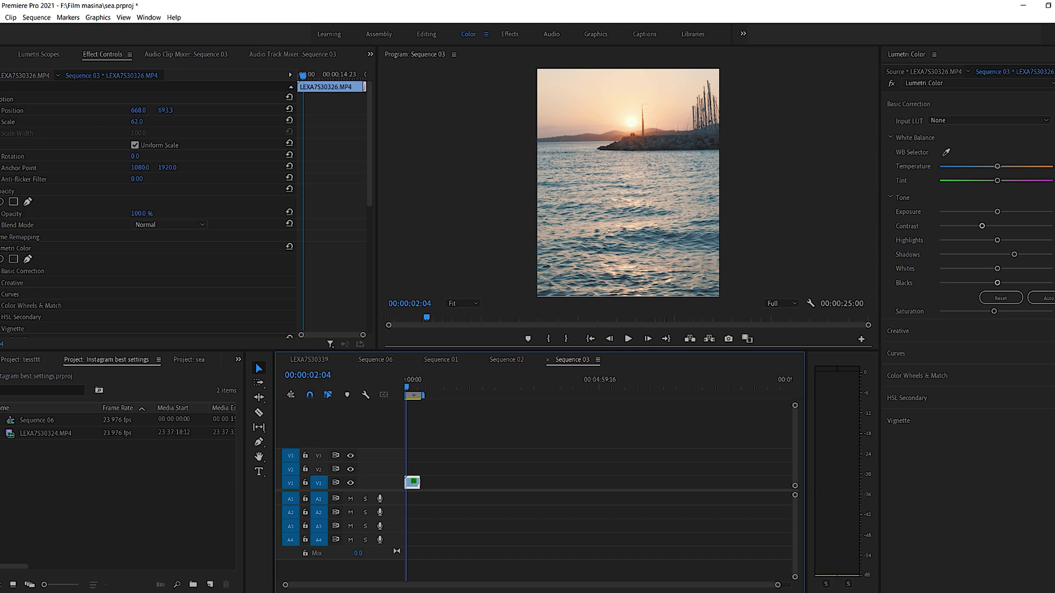
click(1, 17)
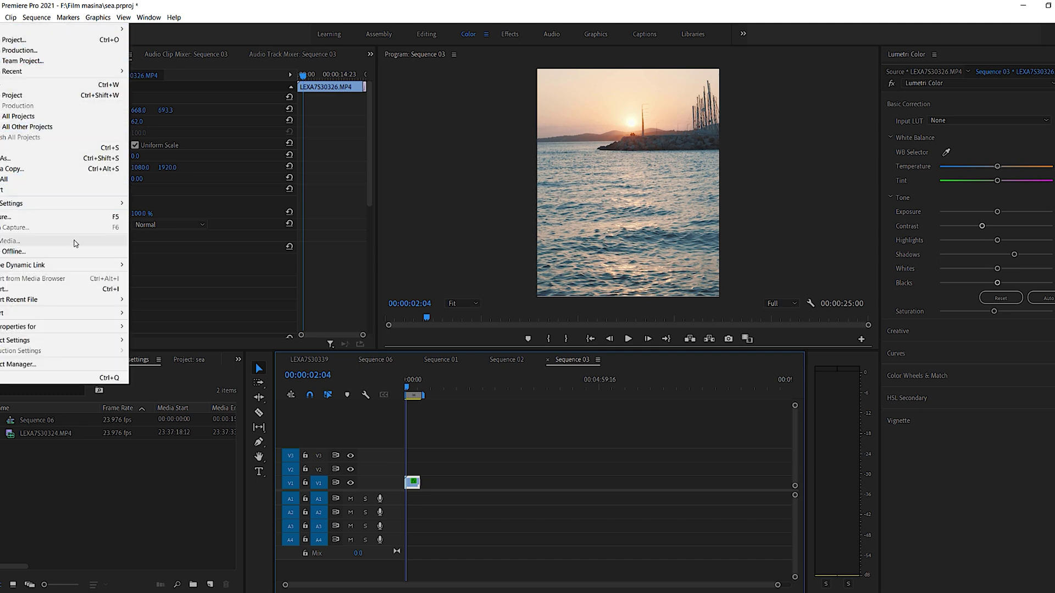
mouse_move(46, 315)
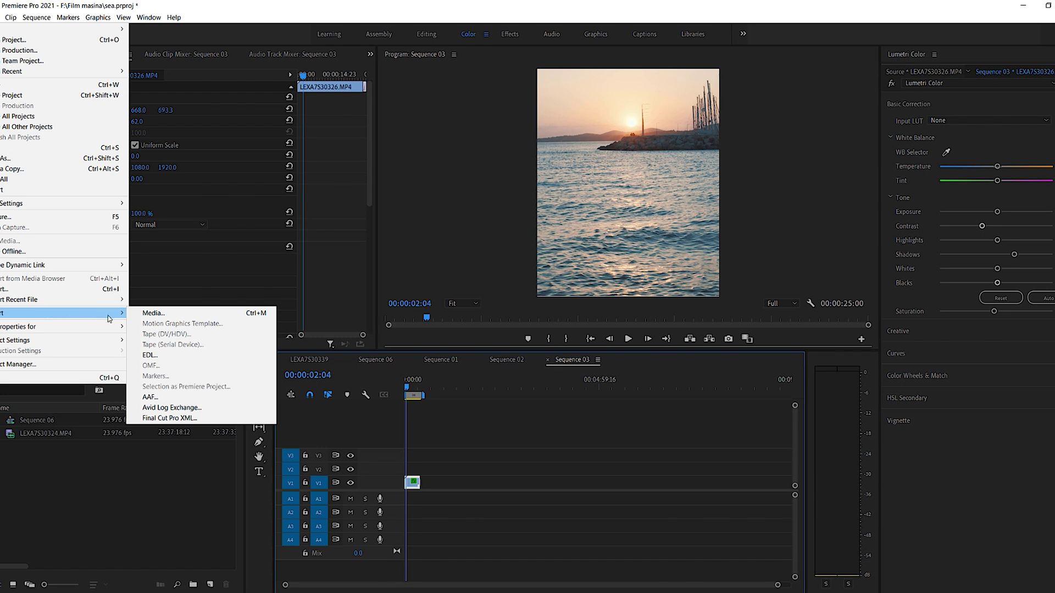
click(160, 313)
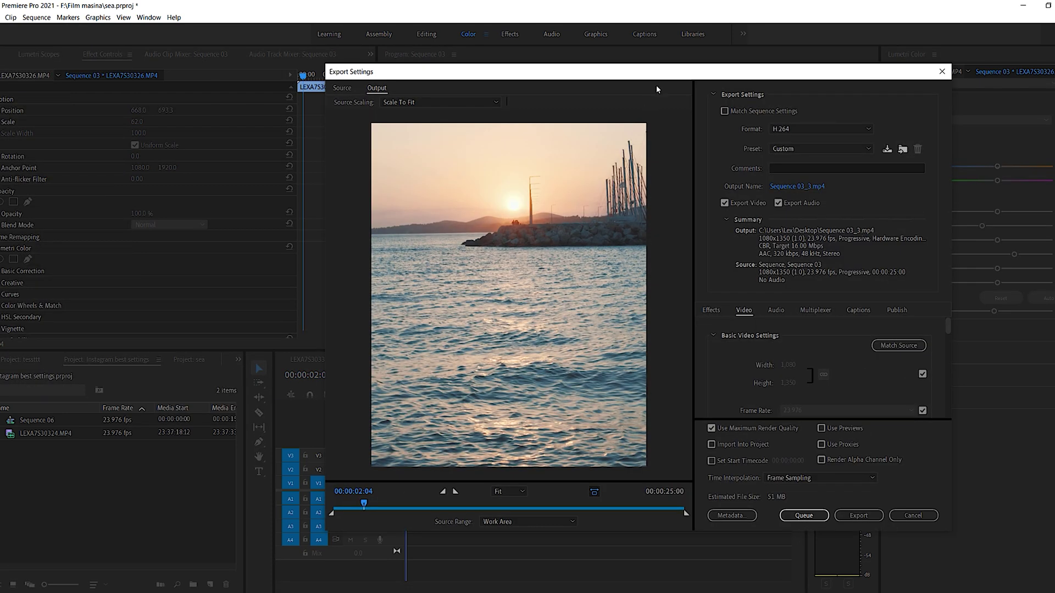
drag(654, 79, 575, 58)
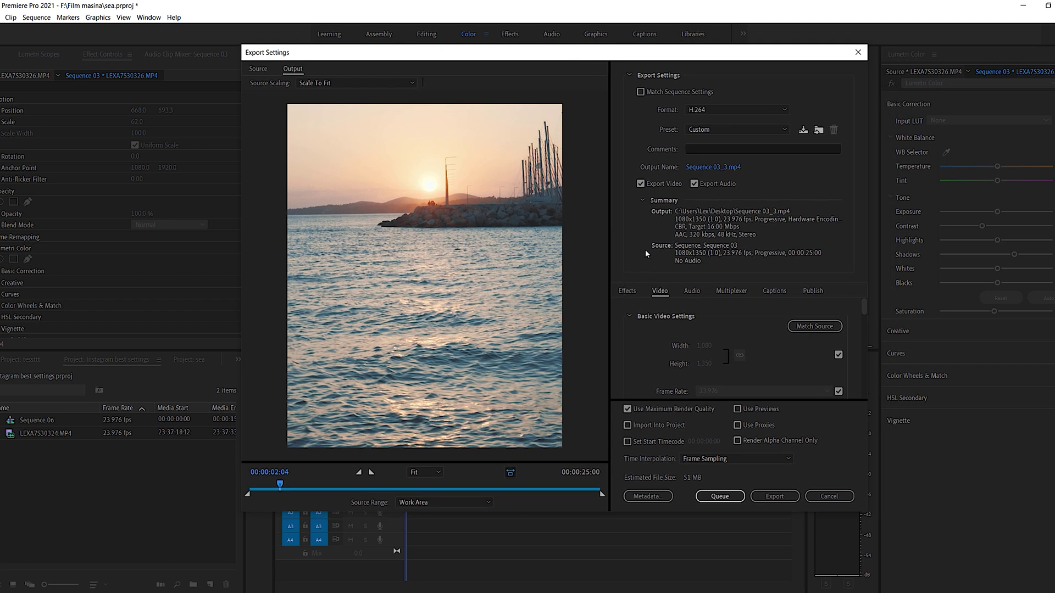
mouse_move(653, 52)
mouse_down()
mouse_move(665, 63)
mouse_move(644, 64)
mouse_up()
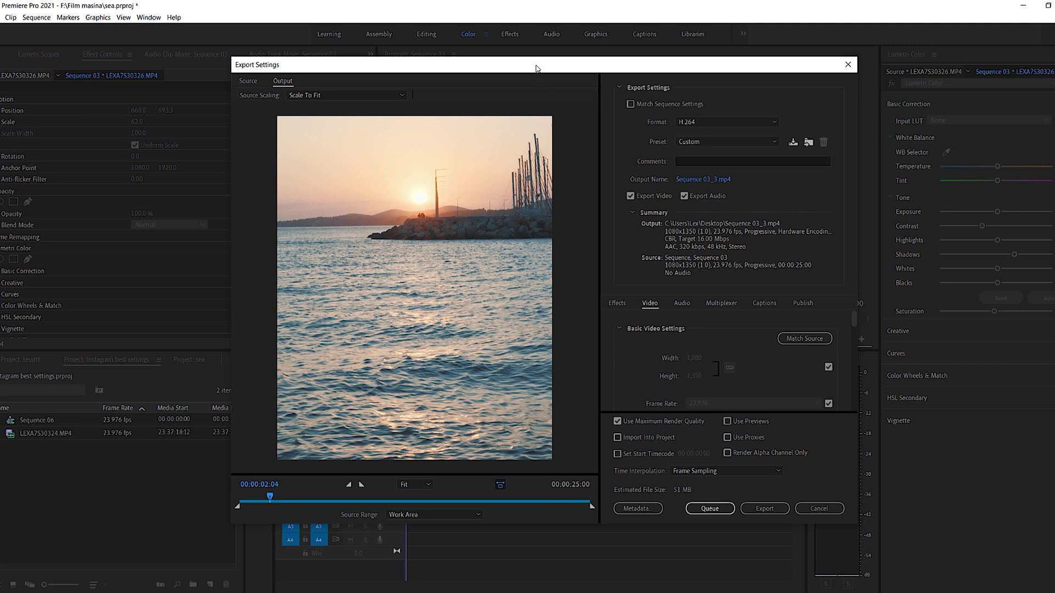
mouse_move(536, 67)
mouse_down()
mouse_move(553, 78)
mouse_move(538, 78)
mouse_up()
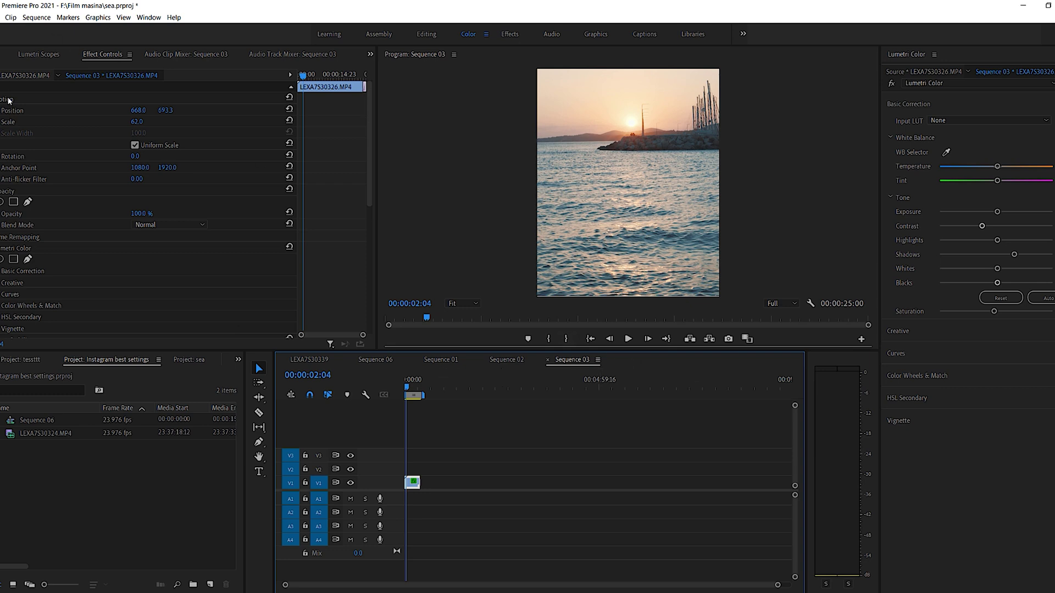
click(3, 17)
Open the export settings and choose the Match Source - High bitrate preset.
mouse_move(65, 313)
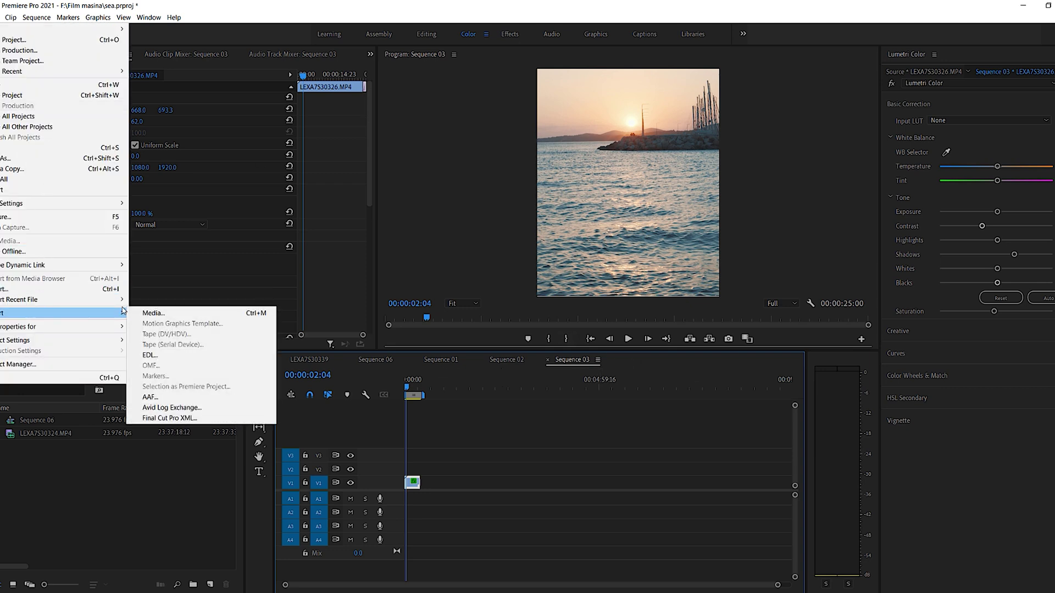
click(168, 314)
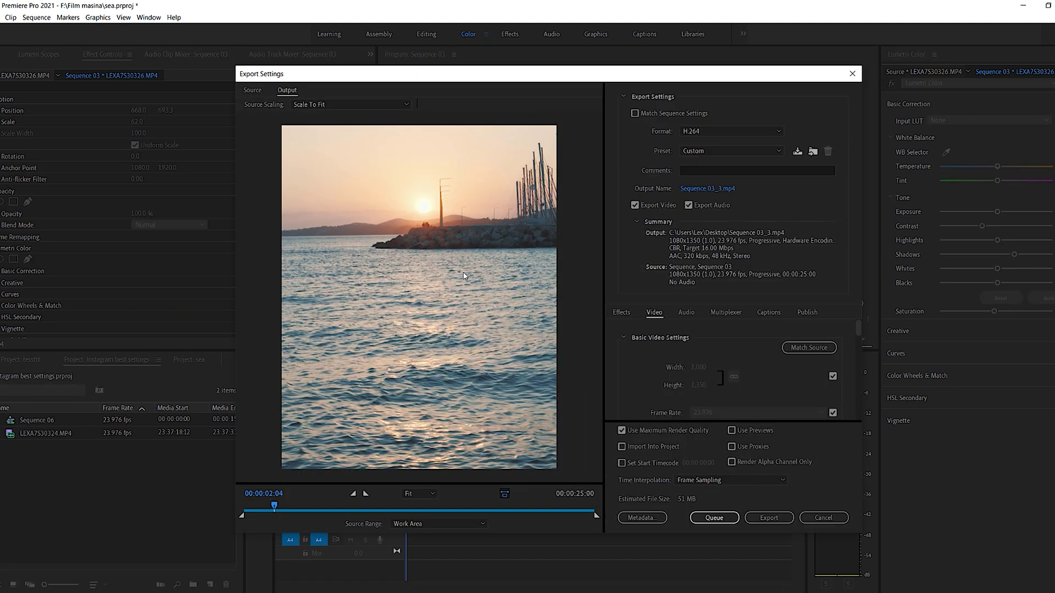
drag(572, 78, 536, 71)
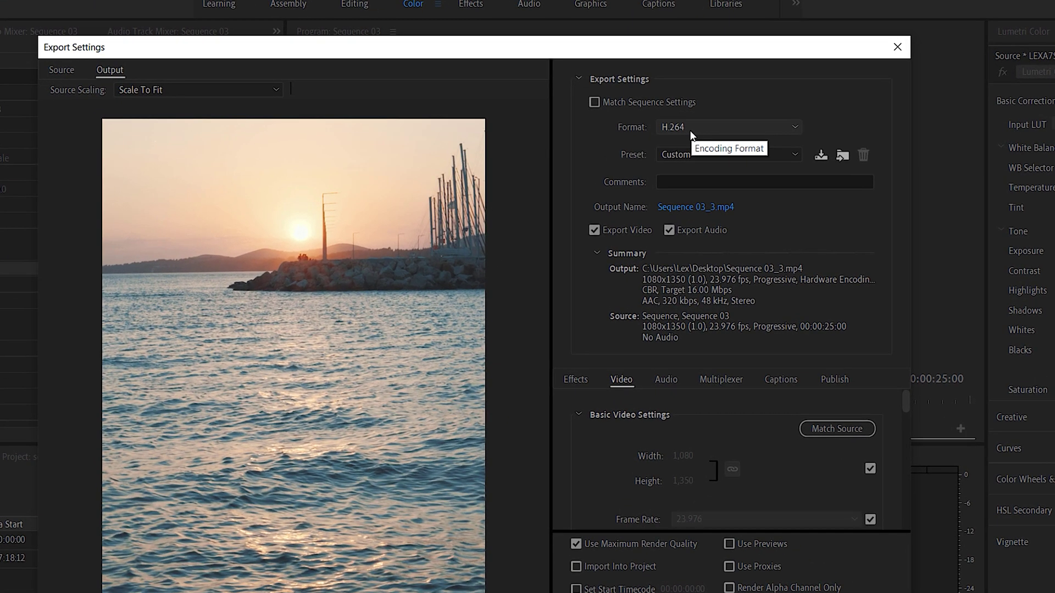
click(701, 153)
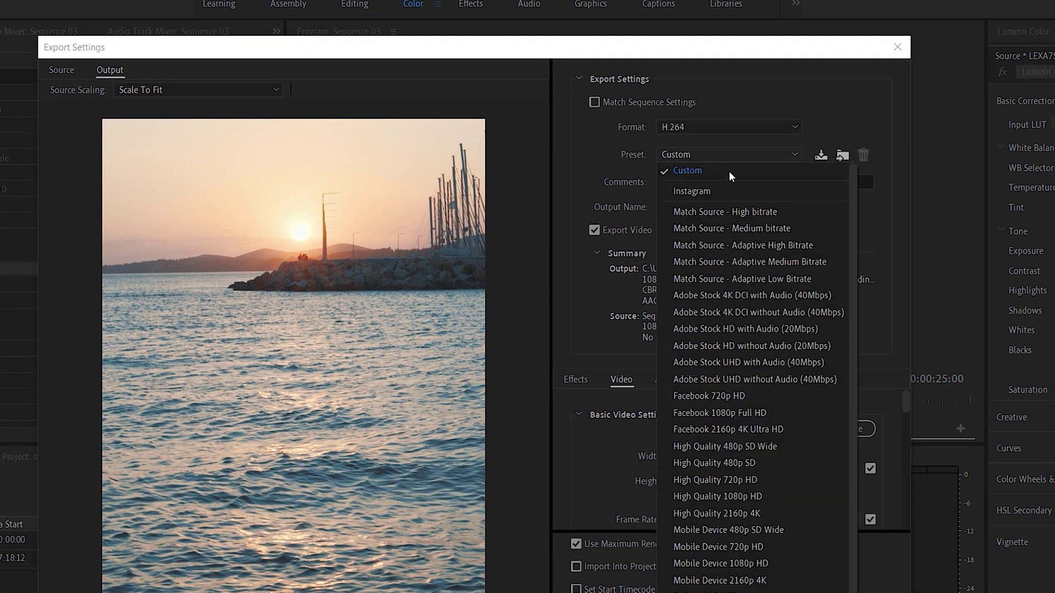
click(732, 212)
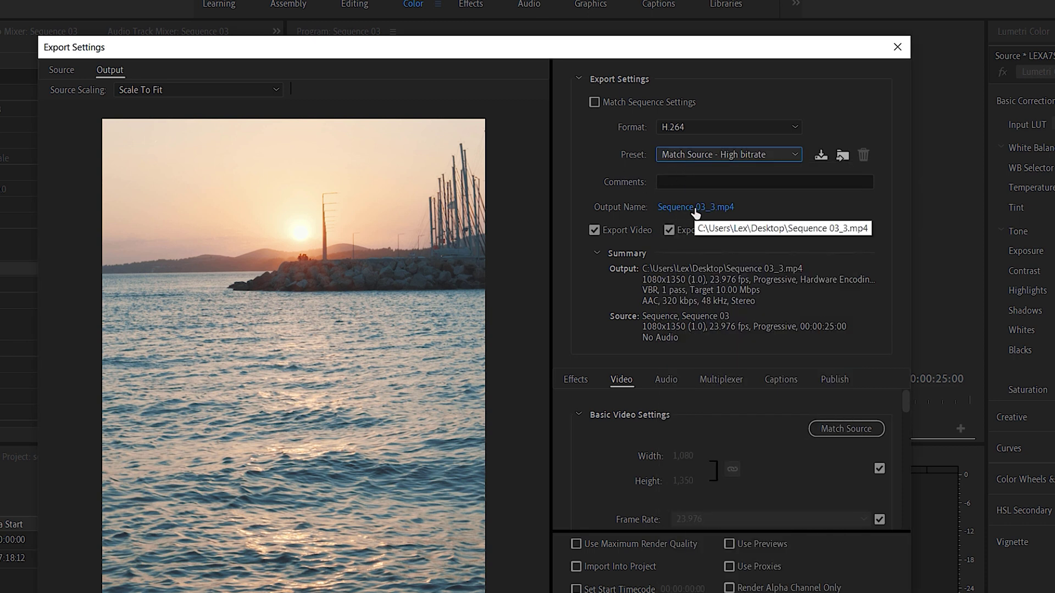
Name the output file final_export_instagram and save it to the Desktop.
click(695, 208)
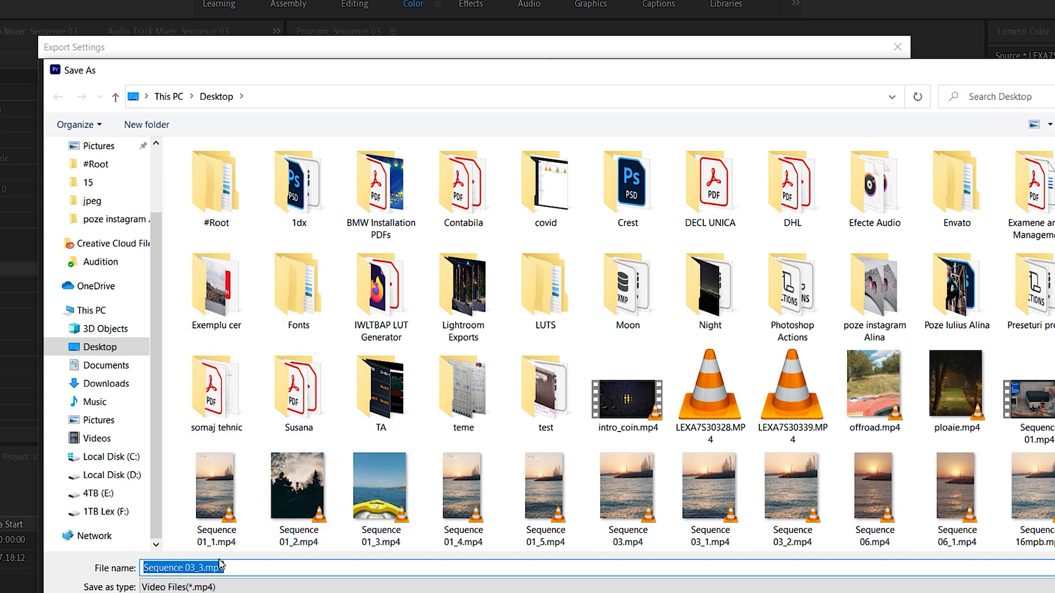
drag(207, 567, 178, 578)
text(final)
text(_export_i)
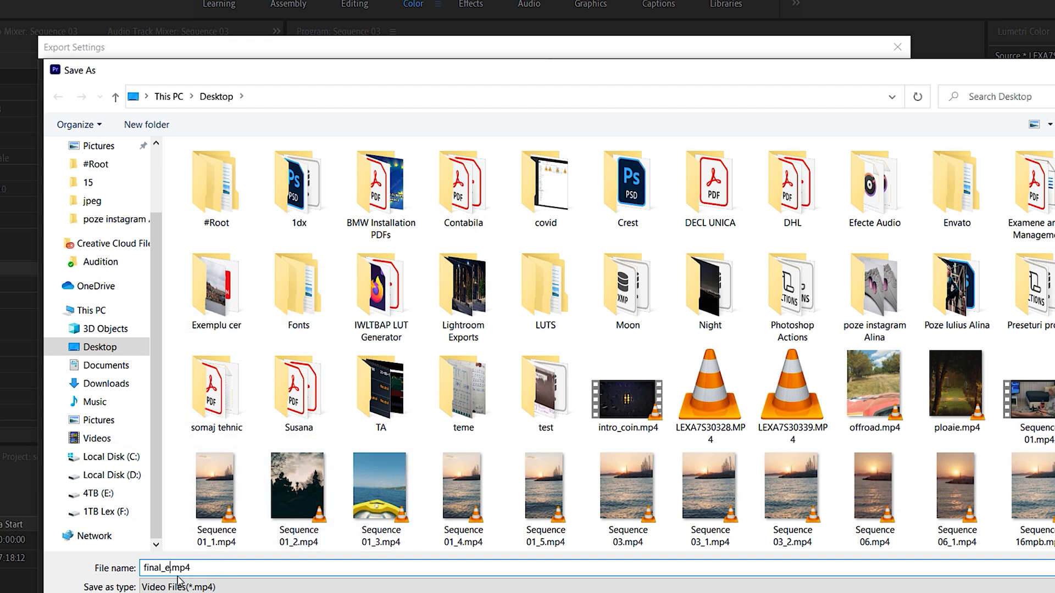
text(nstagram)
key(Return)
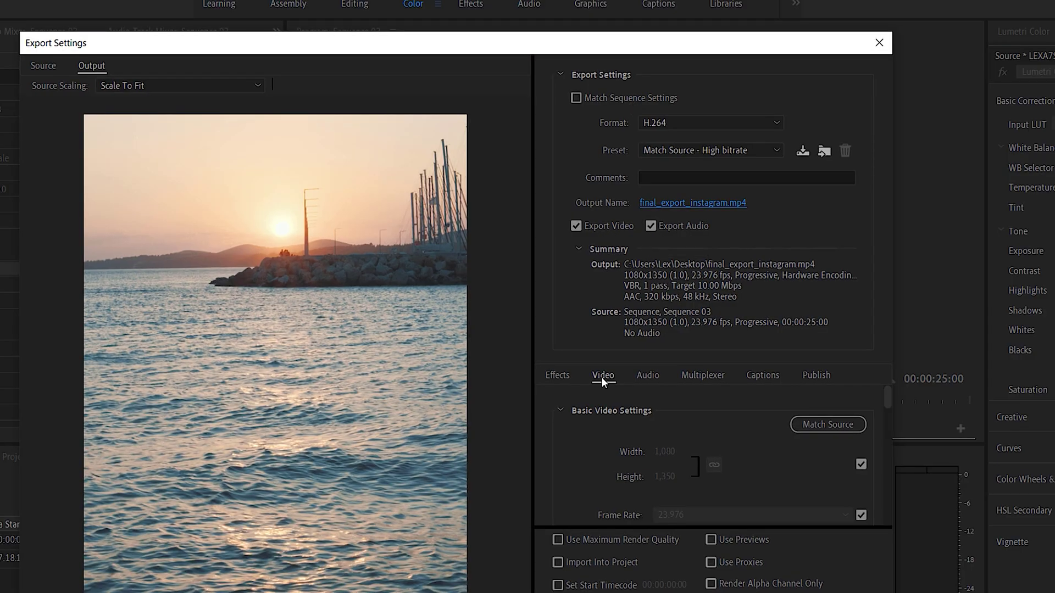
Enable Render at Maximum Depth and set the H.264 Profile to High and Level to 4.2.
scroll(549, 437, down, 5)
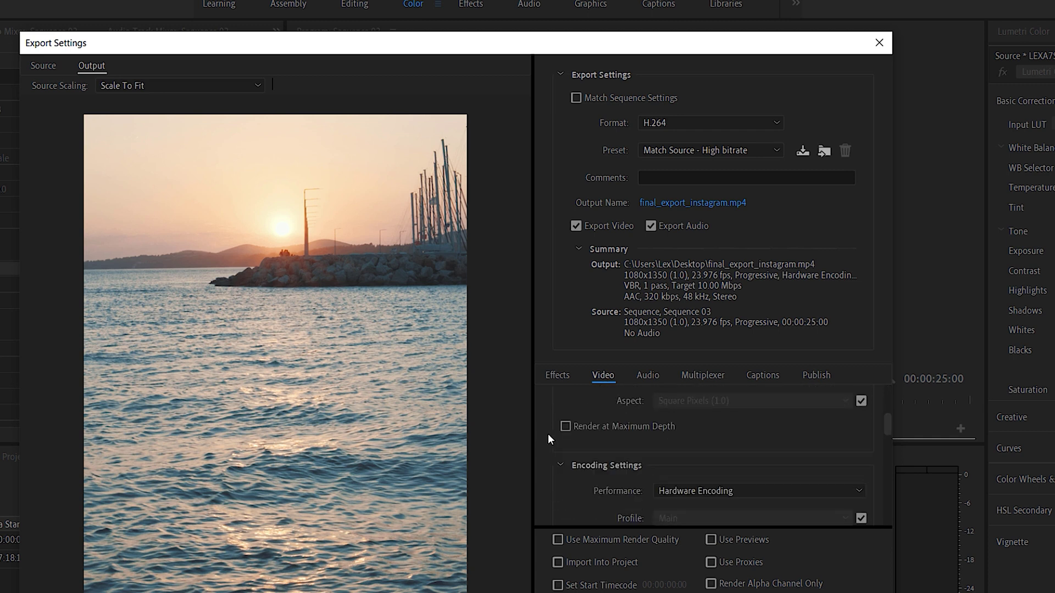
click(566, 427)
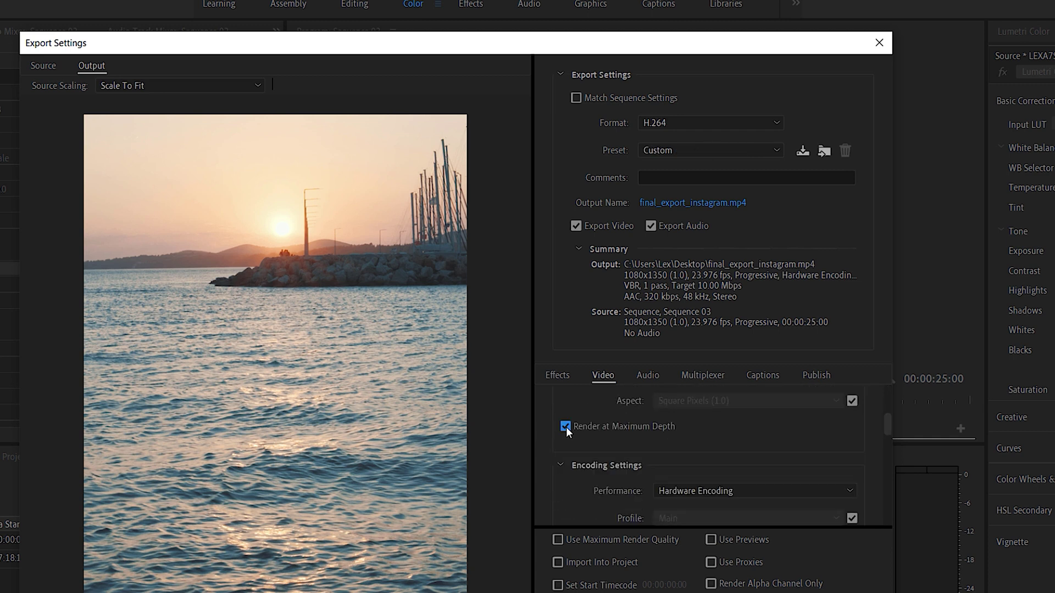
scroll(549, 443, down, 2)
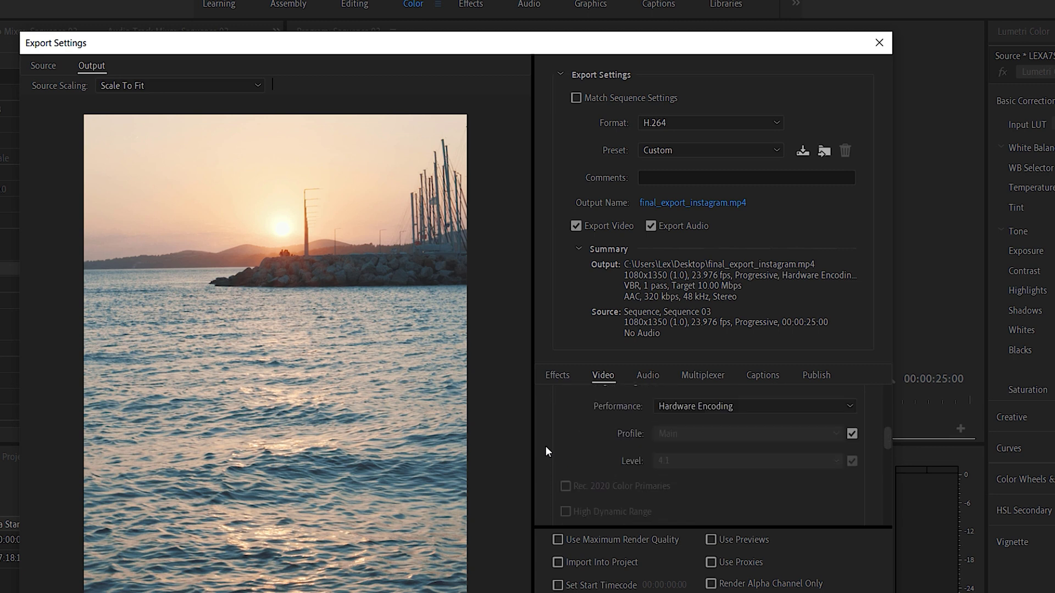
click(850, 476)
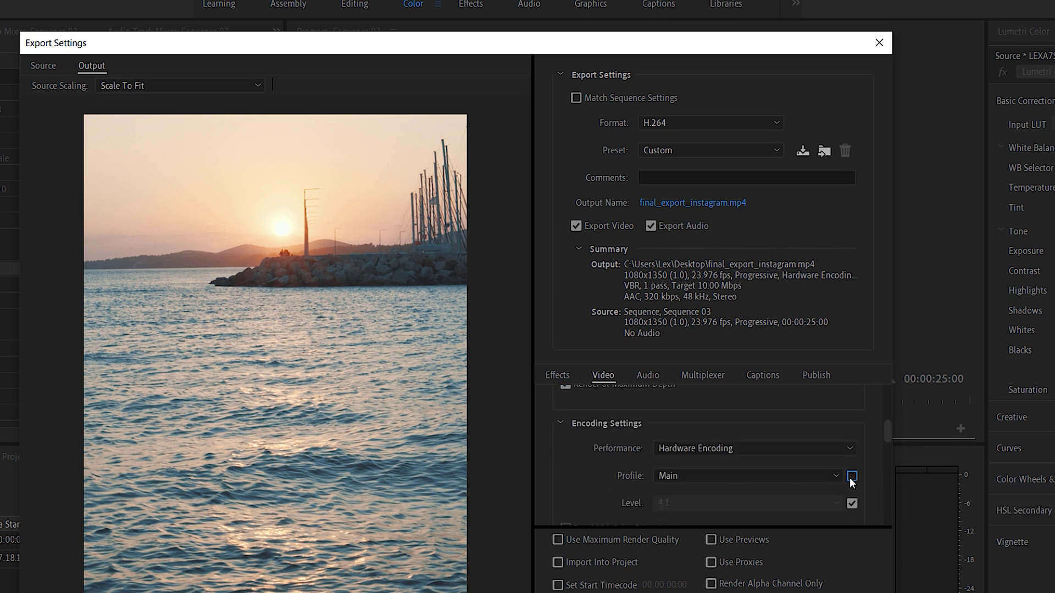
click(794, 477)
click(701, 524)
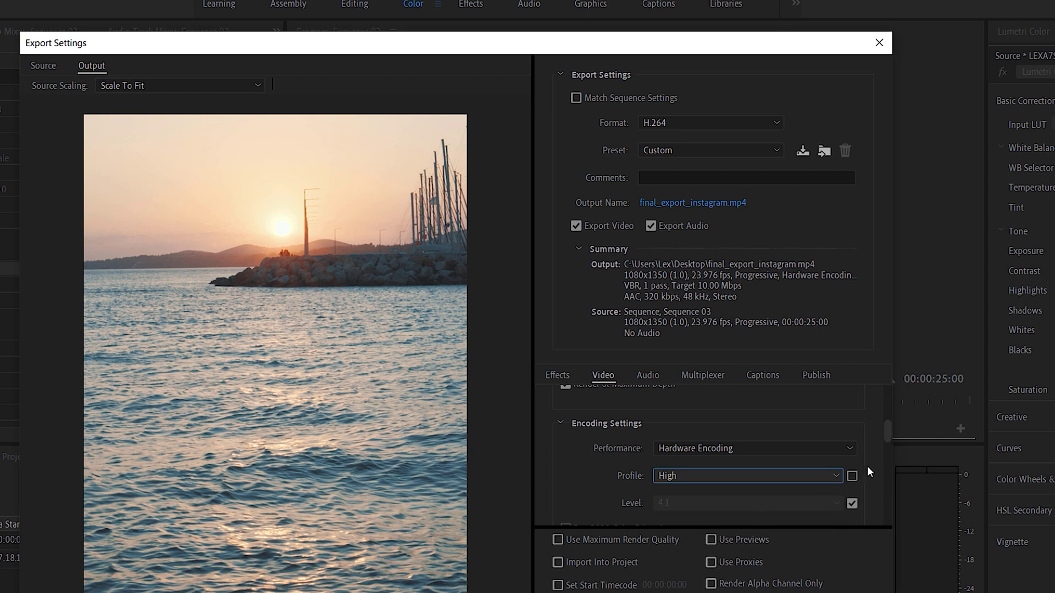
scroll(868, 472, down, 2)
click(851, 461)
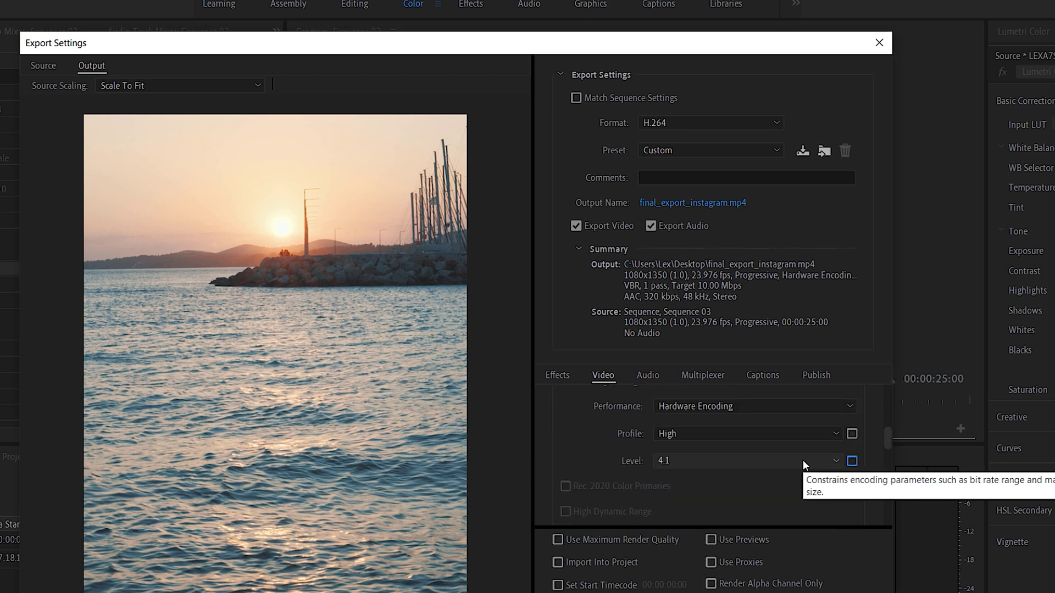
click(802, 460)
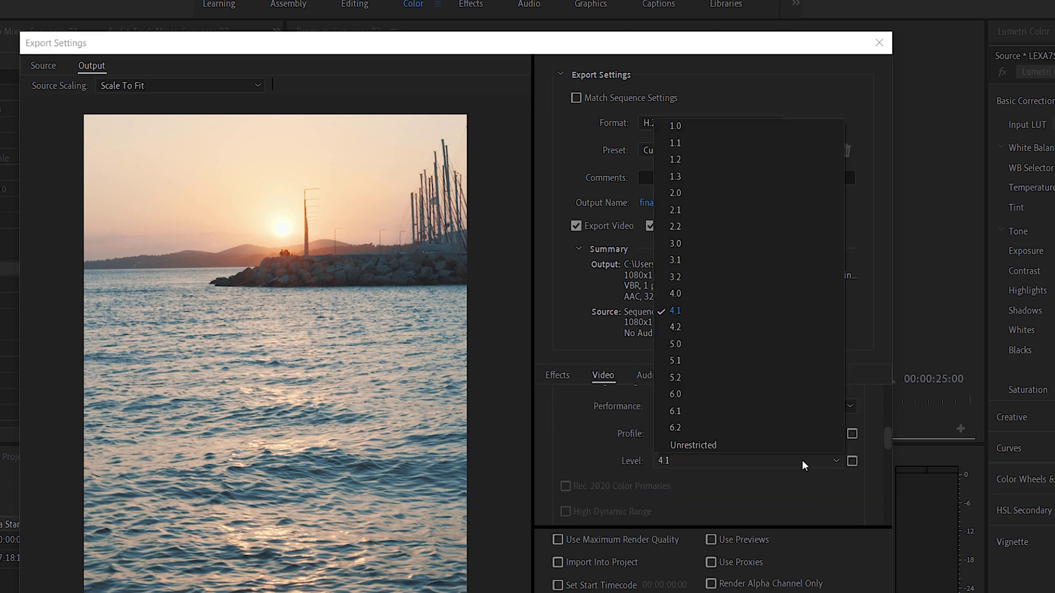
click(697, 328)
Switch Bitrate Encoding to CBR with a 16 Mbps target bitrate.
scroll(586, 461, down, 5)
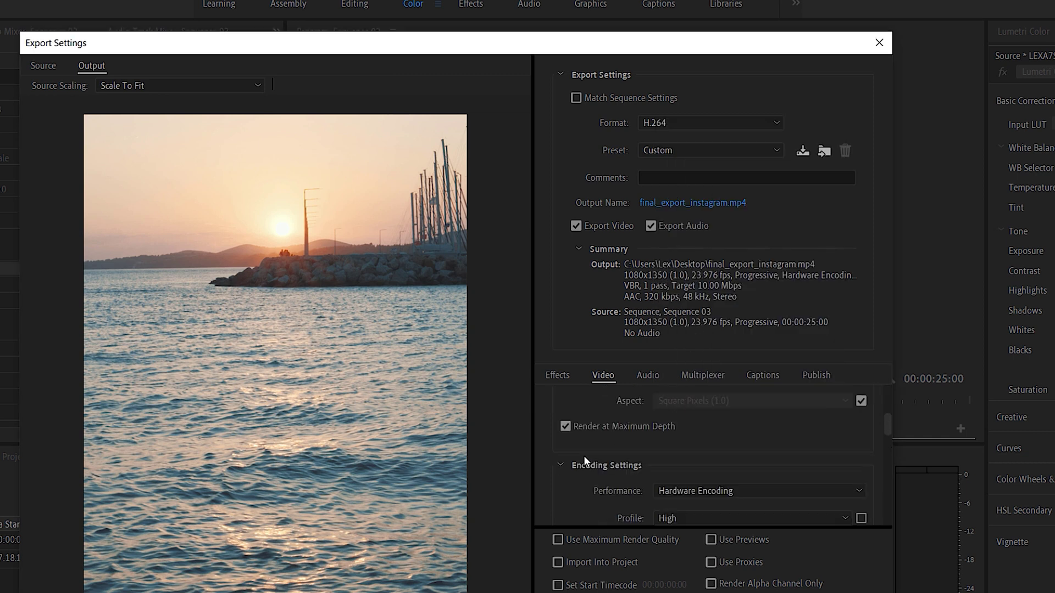
scroll(555, 456, down, 8)
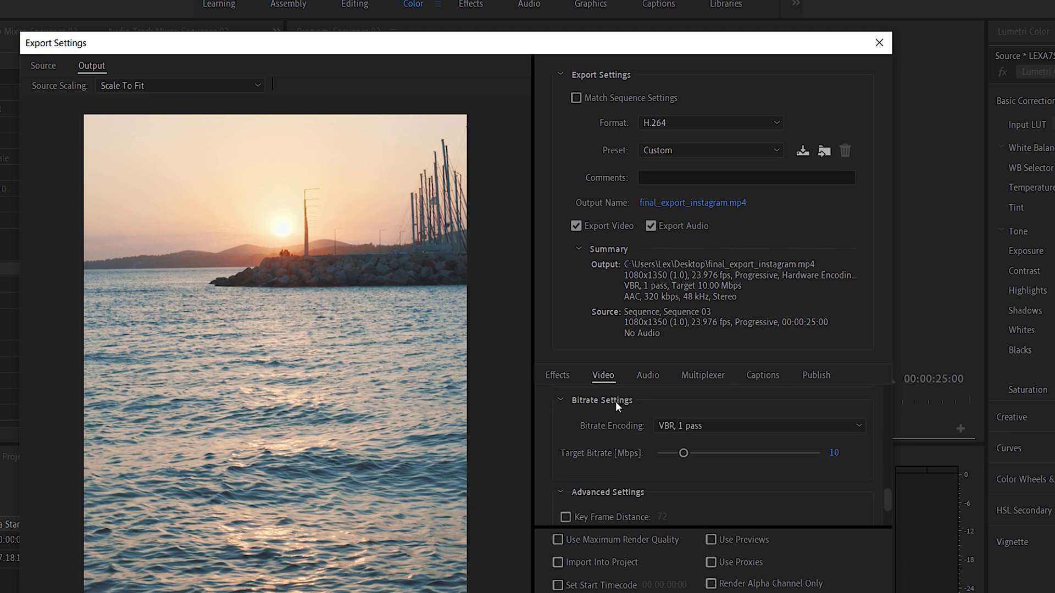
click(717, 425)
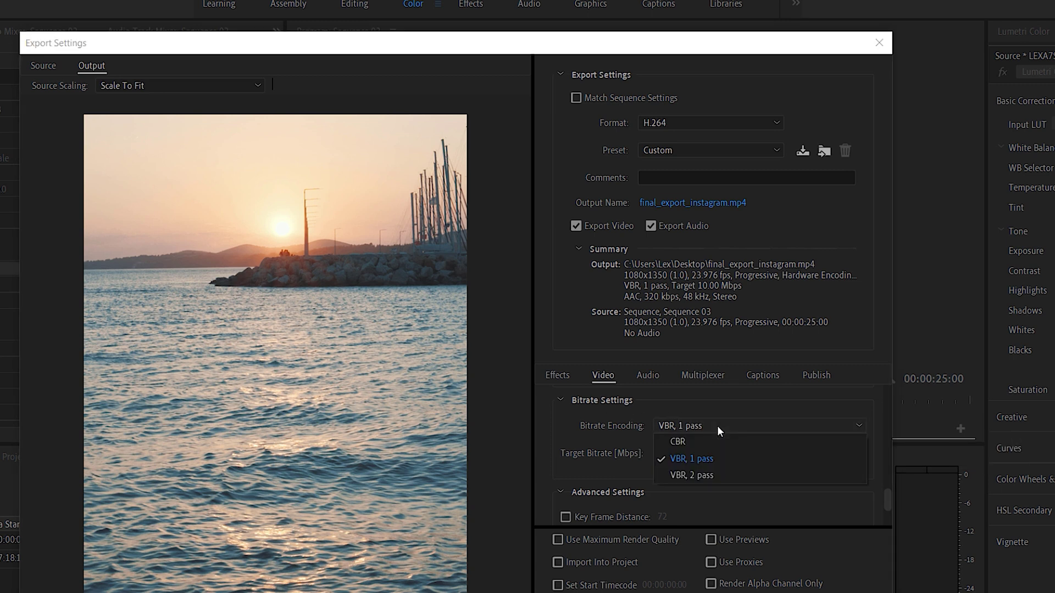
click(691, 440)
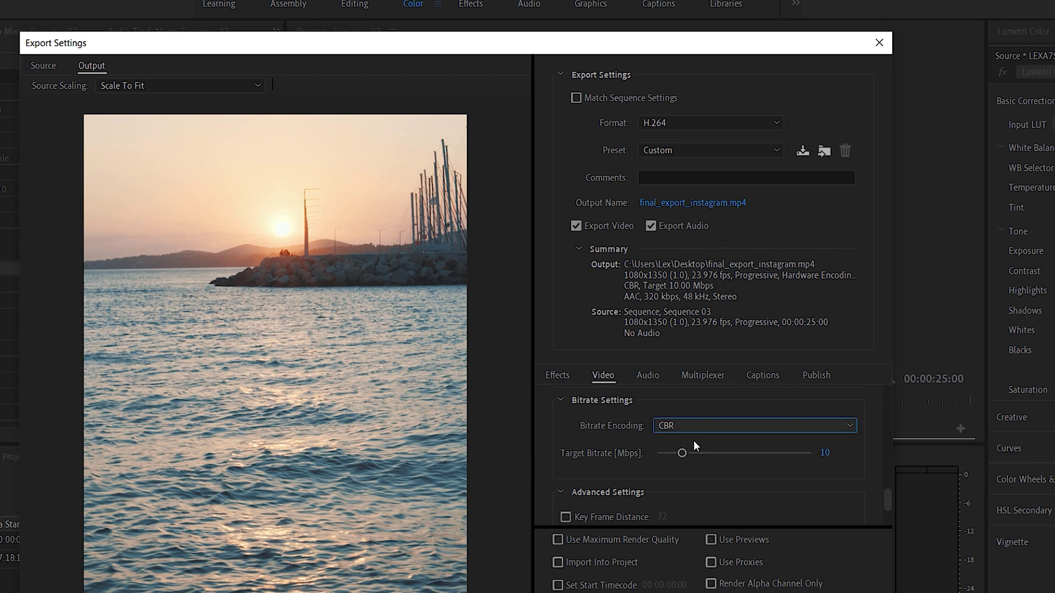
click(826, 454)
text(16)
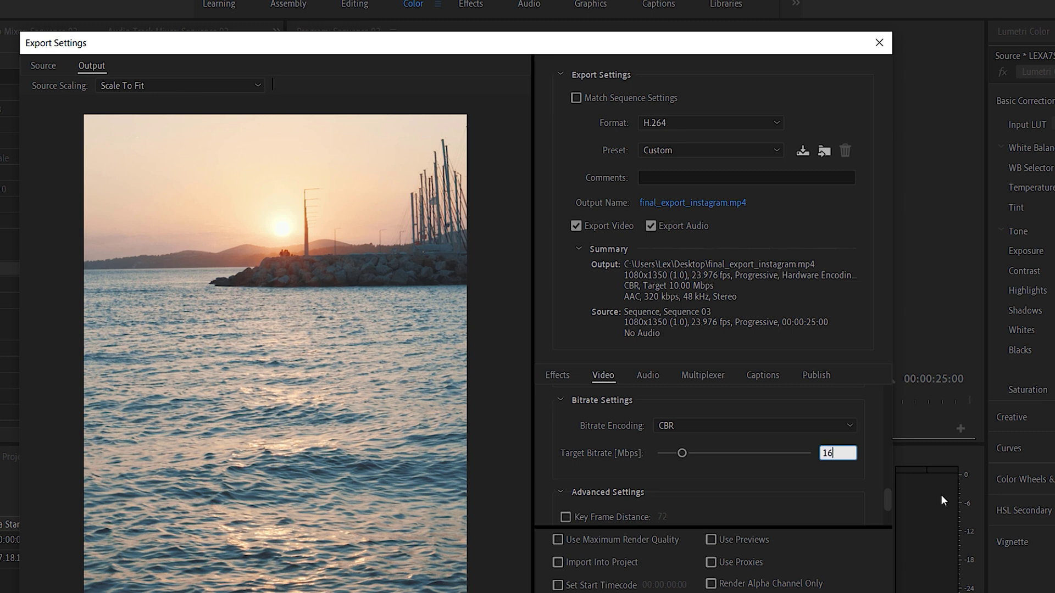
key(Return)
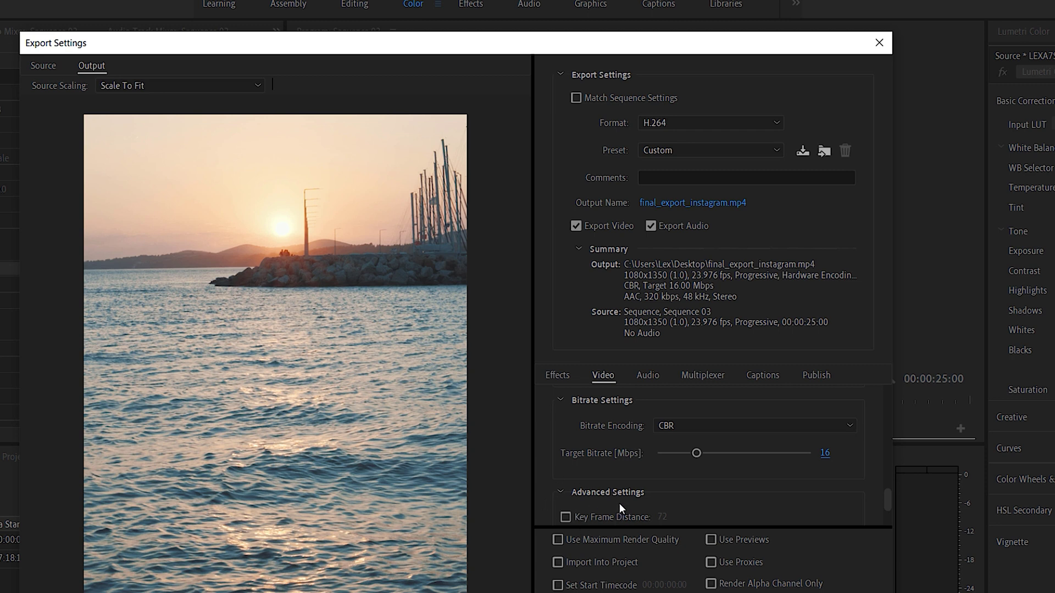
Save the current export settings as the preset 'Instagram HQ Render'.
click(802, 151)
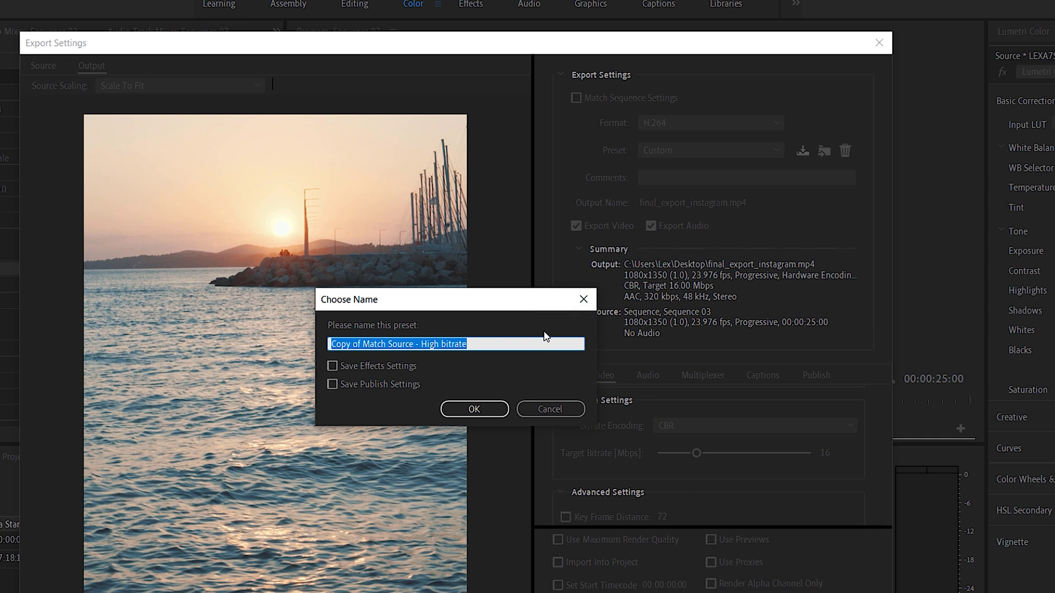
text(In)
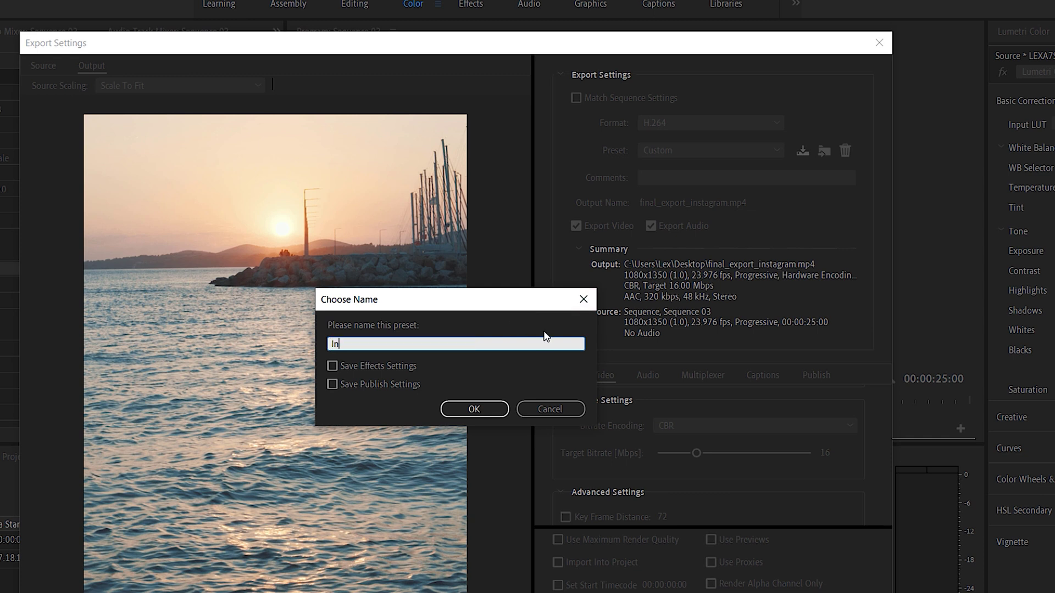
text(stagram HQ Render)
click(470, 409)
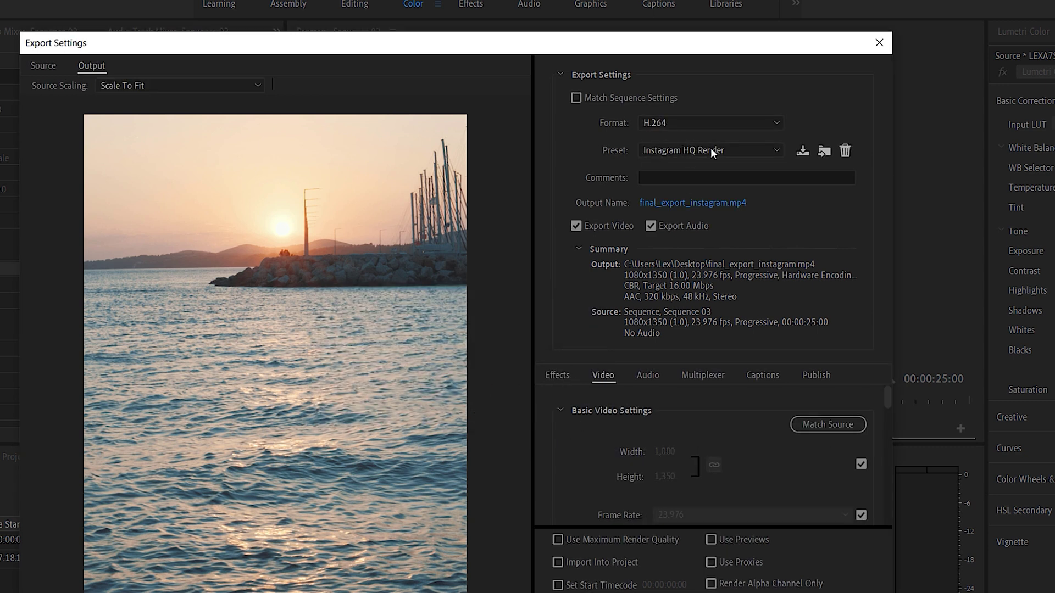
click(709, 150)
click(711, 150)
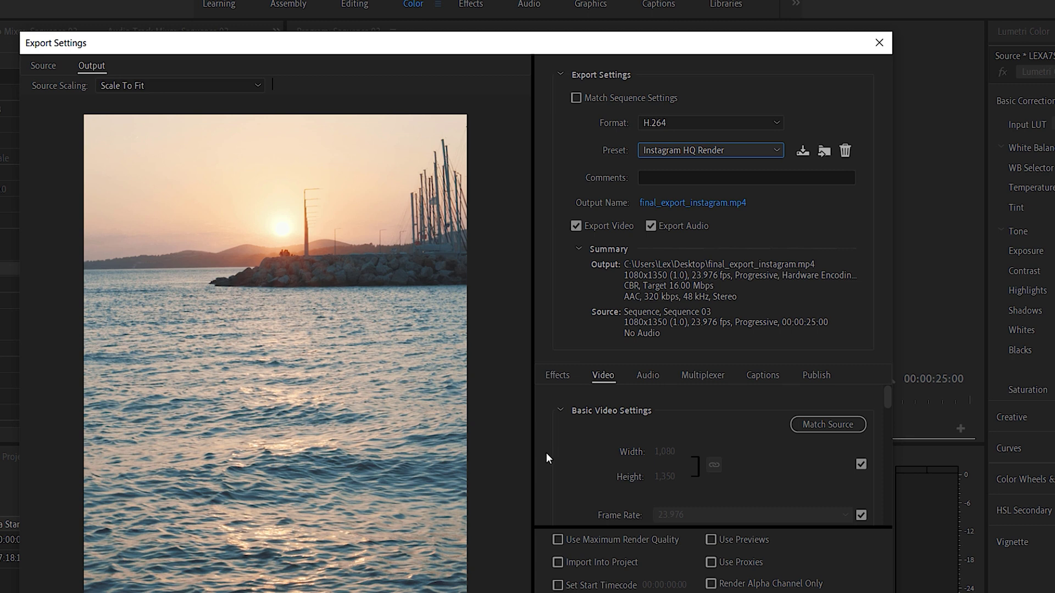
Enable Use Maximum Render Quality and queue the export in Media Encoder.
scroll(546, 453, down, 3)
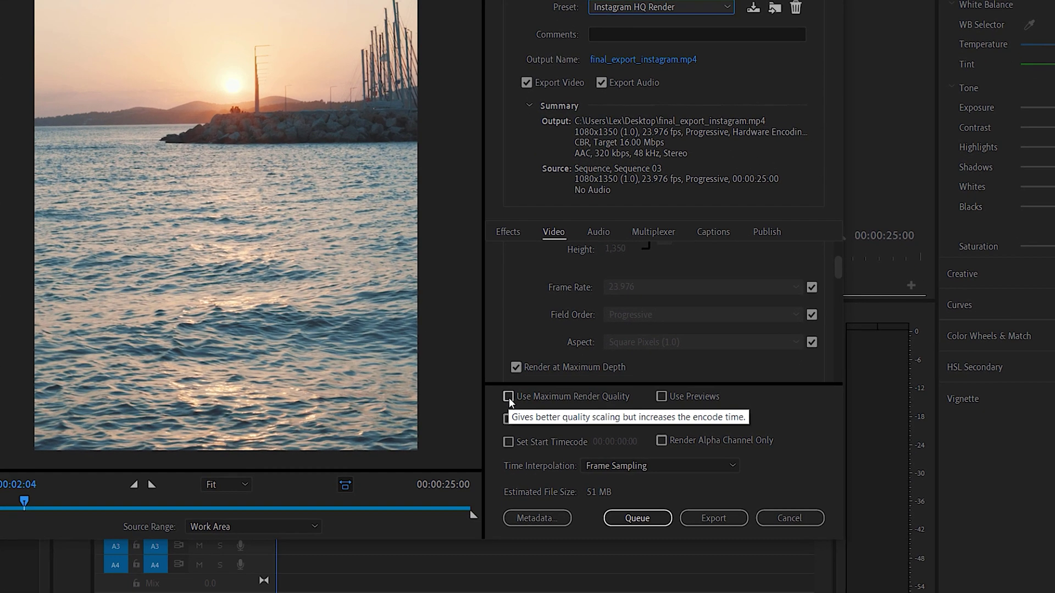
click(509, 397)
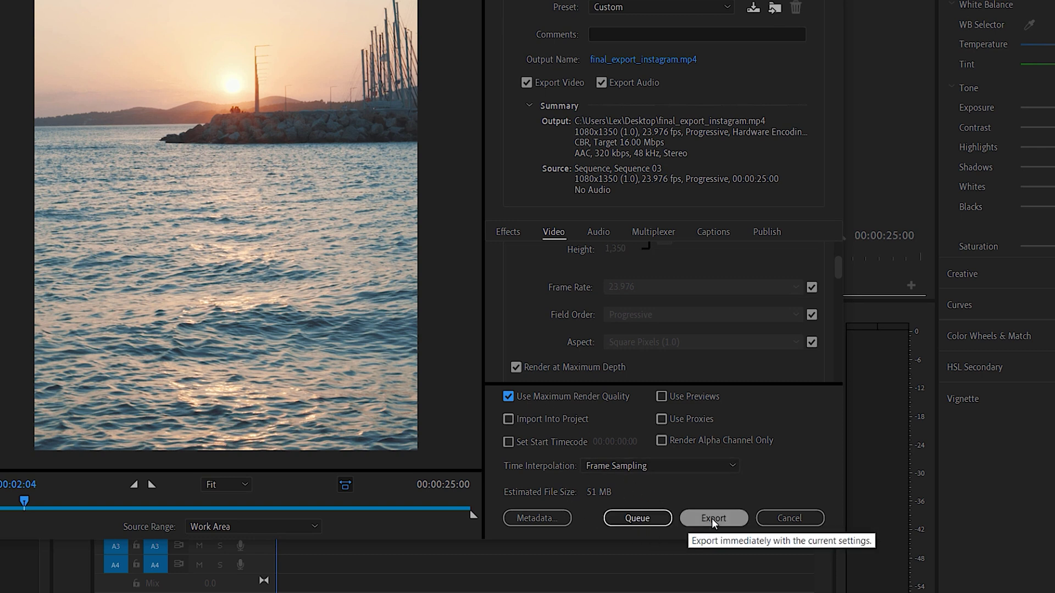
click(638, 518)
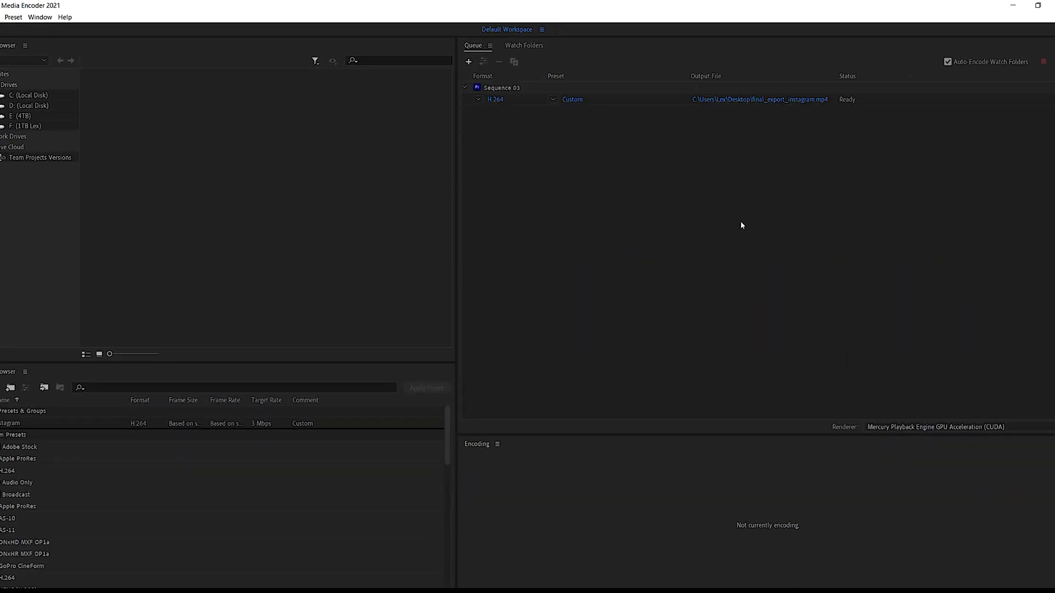
Start the Media Encoder queue to encode Sequence 03 to final_export_instagram.mp4.
key(Return)
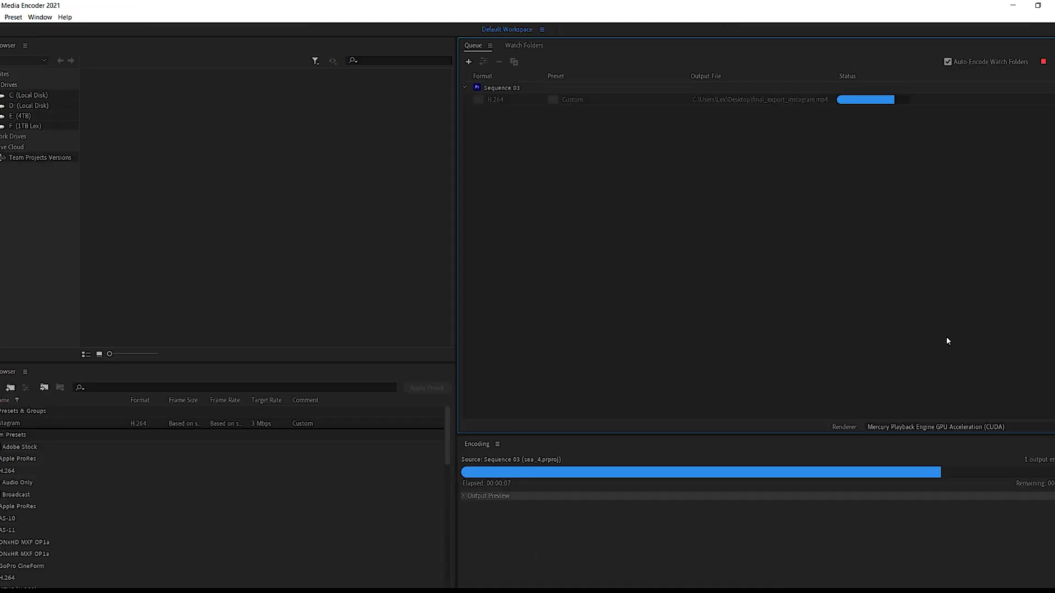
Reveal final_export_instagram.mp4 in the Desktop folder via the Output File link, then minimize Explorer.
click(773, 101)
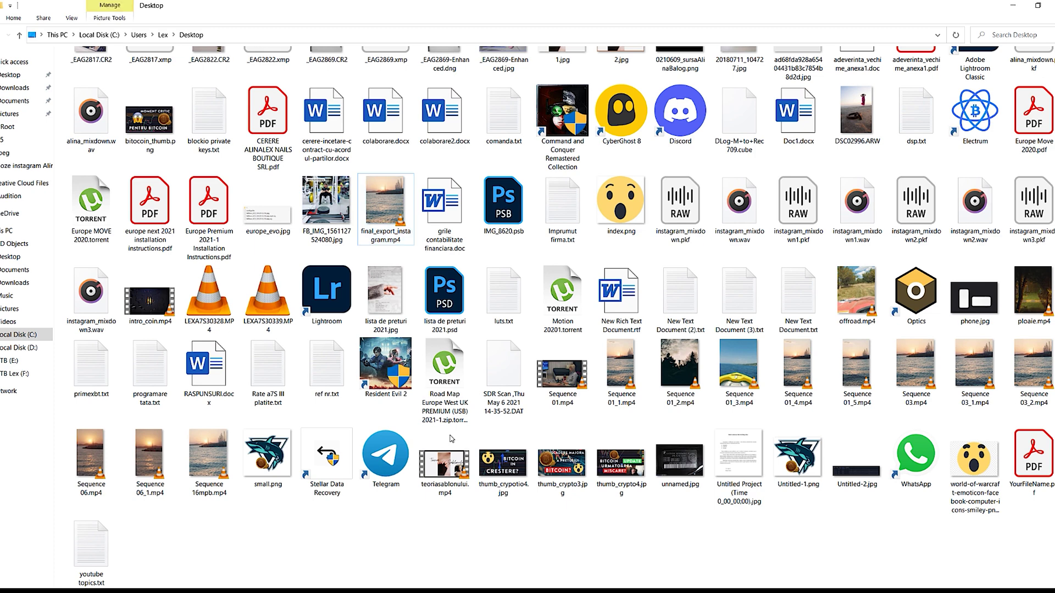
click(1011, 8)
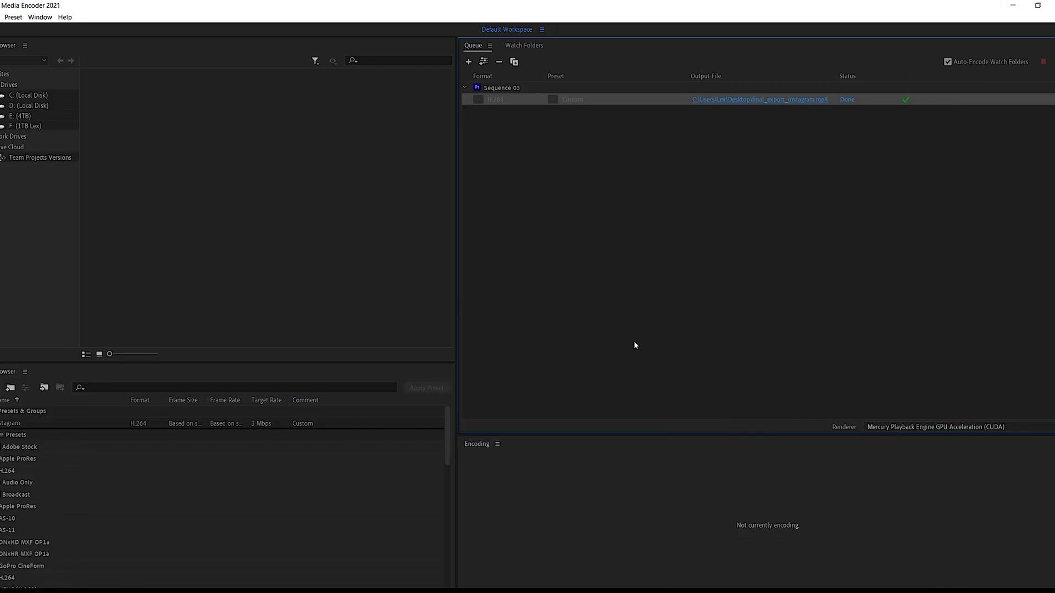
click(677, 261)
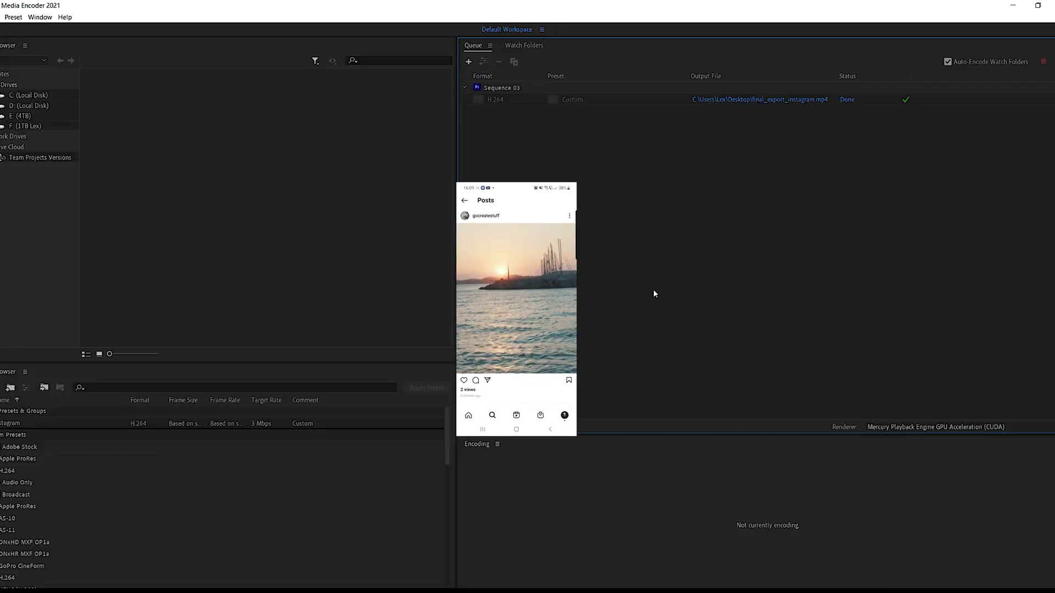